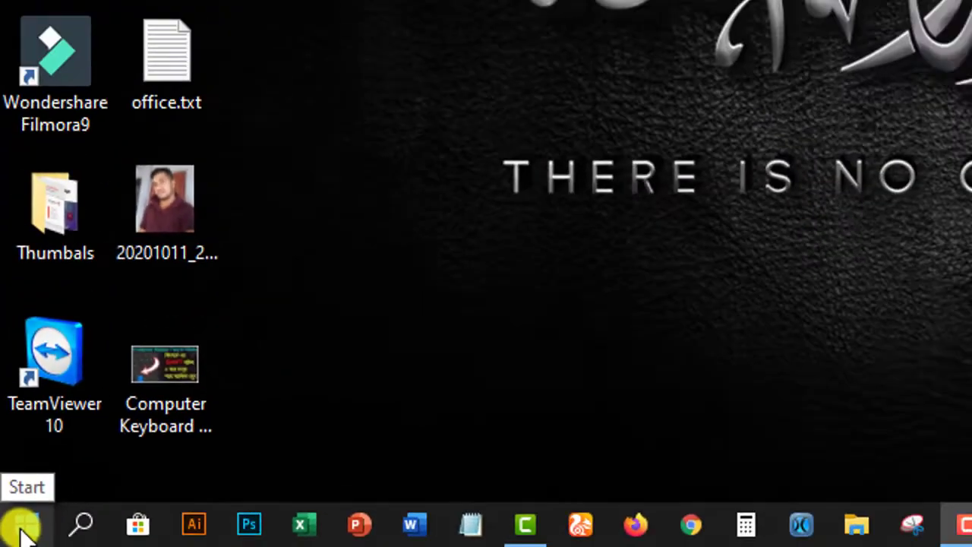
- Scroll the Start menu app list and launch Adobe Illustrator CC 2019 under A
click(34, 523)
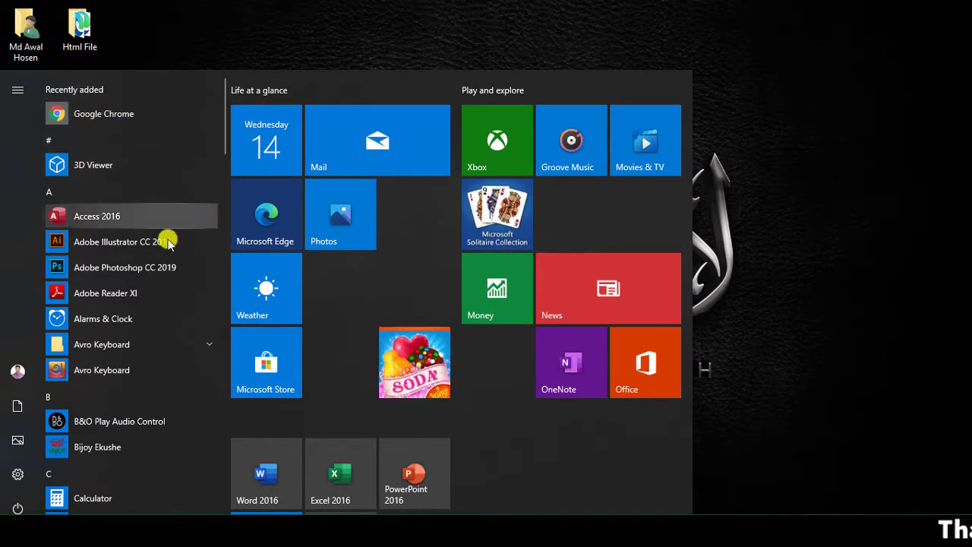
scroll(152, 444, down, 3)
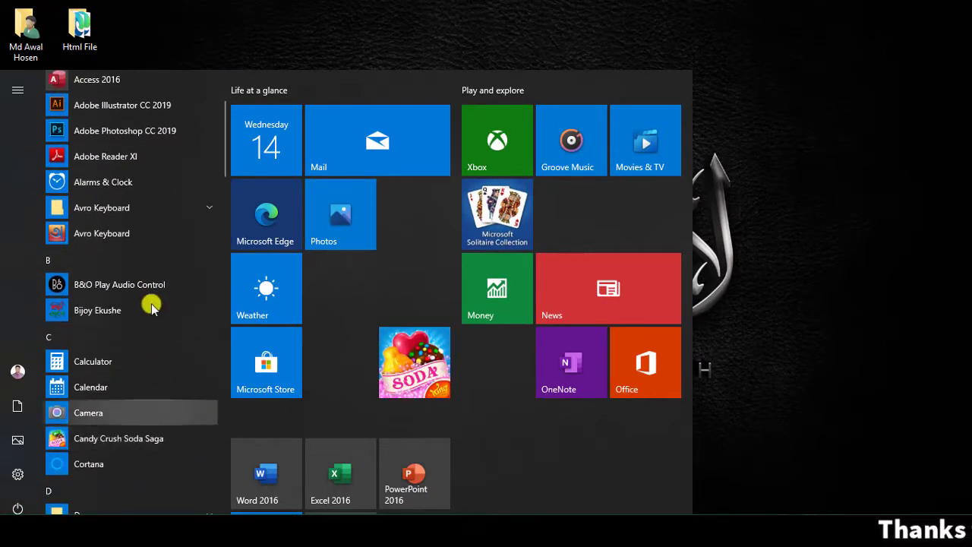
scroll(150, 374, down, 6)
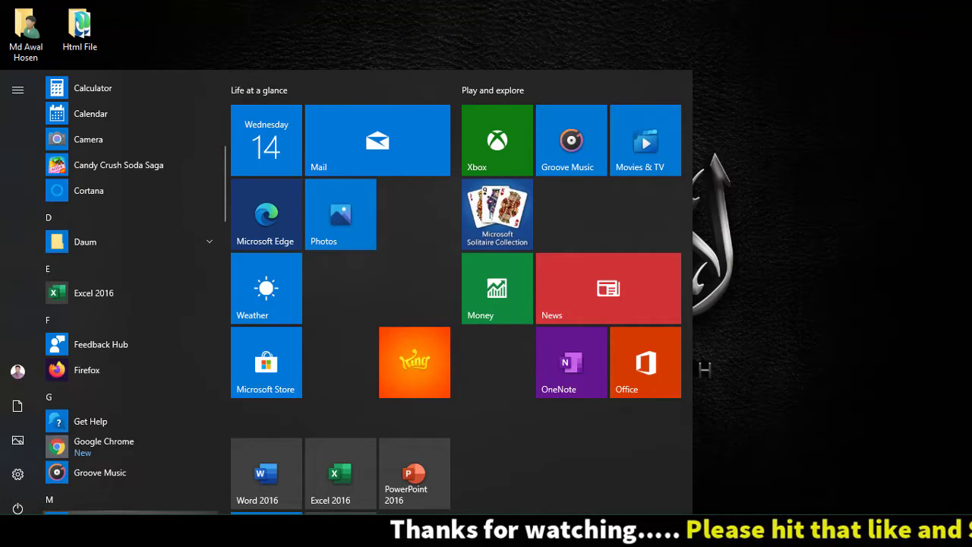
scroll(152, 448, up, 9)
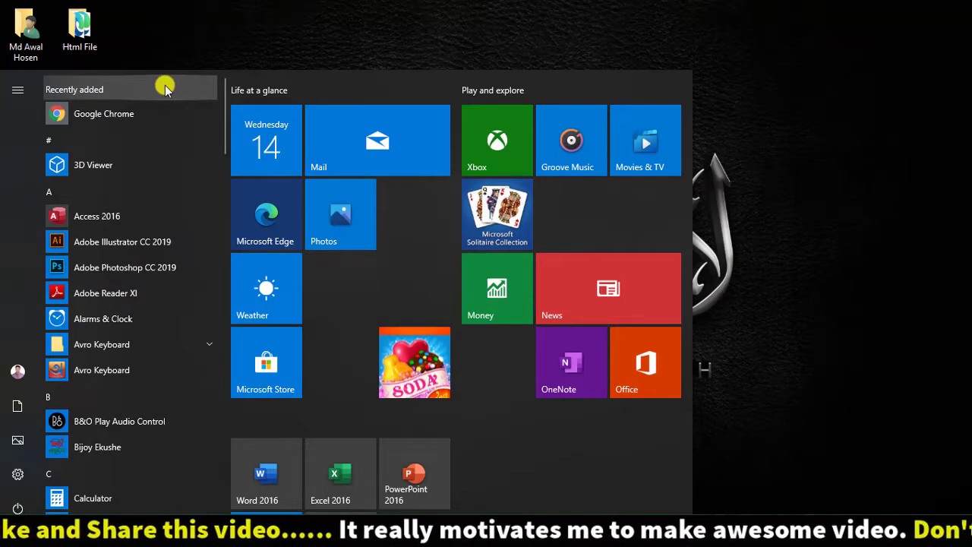
scroll(167, 258, down, 2)
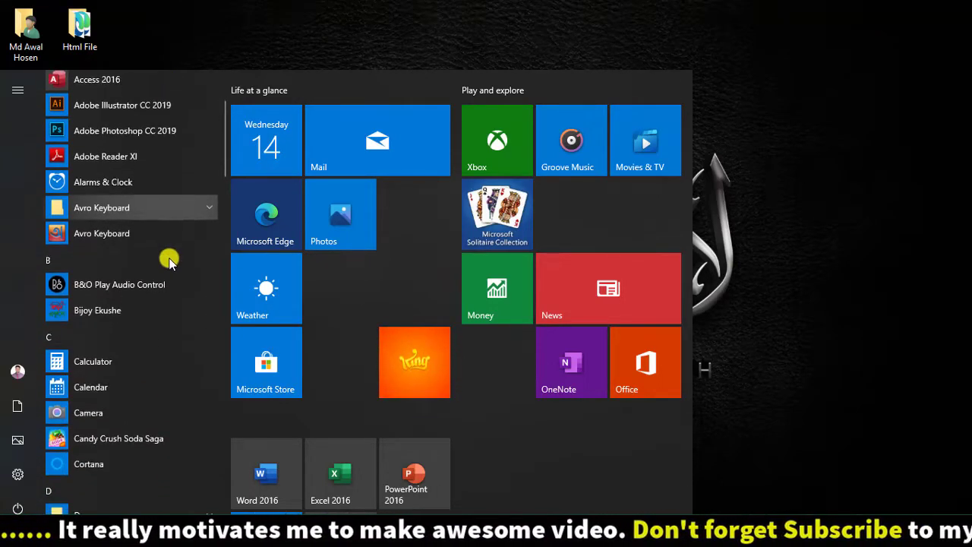
scroll(169, 304, down, 3)
scroll(171, 342, down, 4)
scroll(171, 327, up, 5)
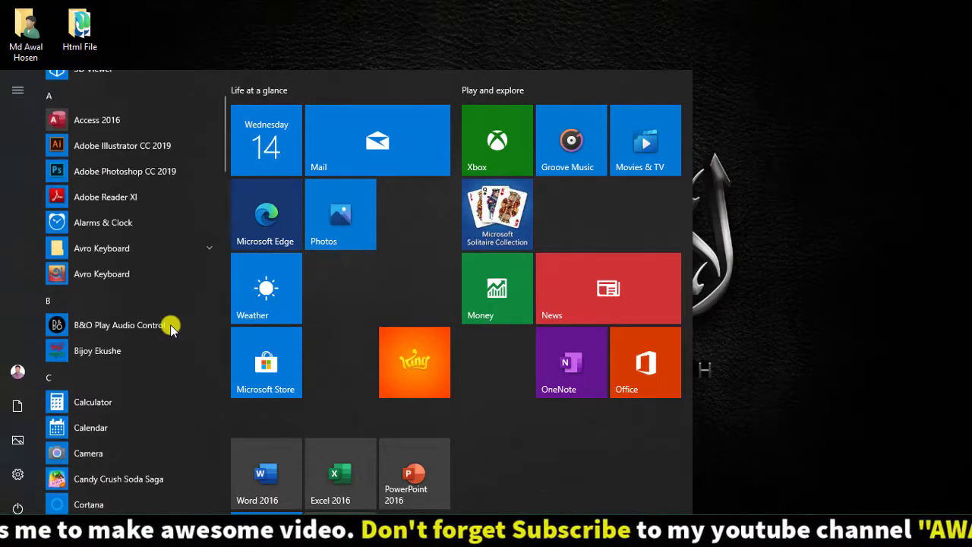
scroll(170, 327, up, 2)
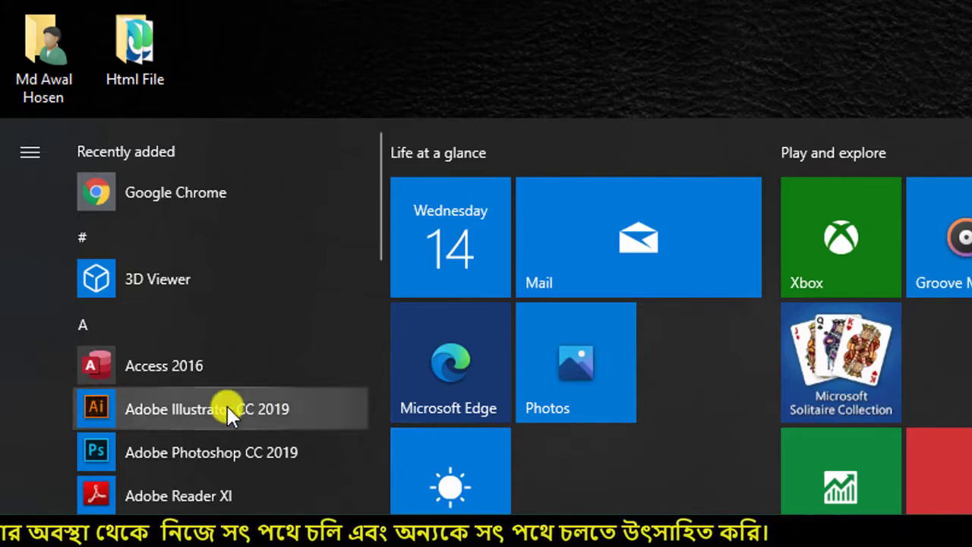
click(251, 416)
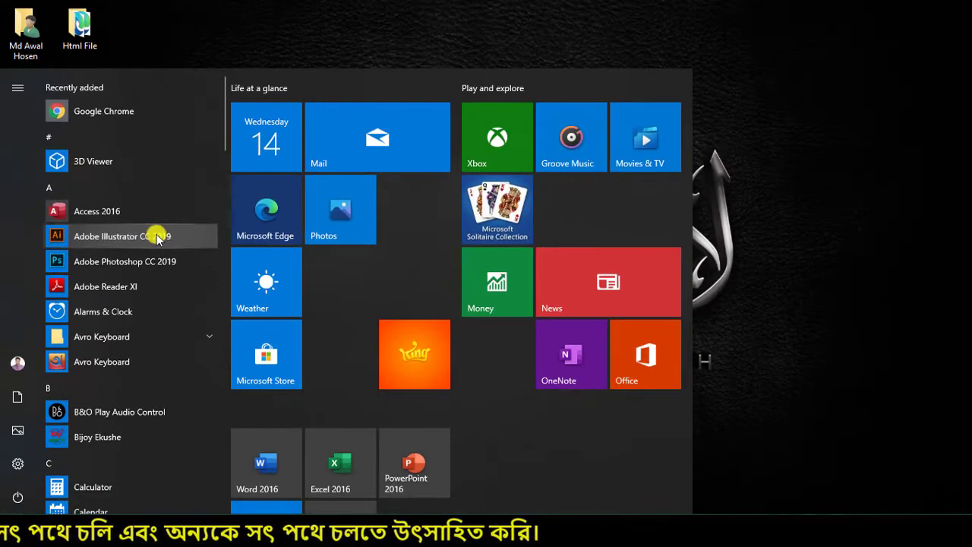
- Start Illustrator CC 2019 and open the Window menu to reach the workspace options
click(157, 238)
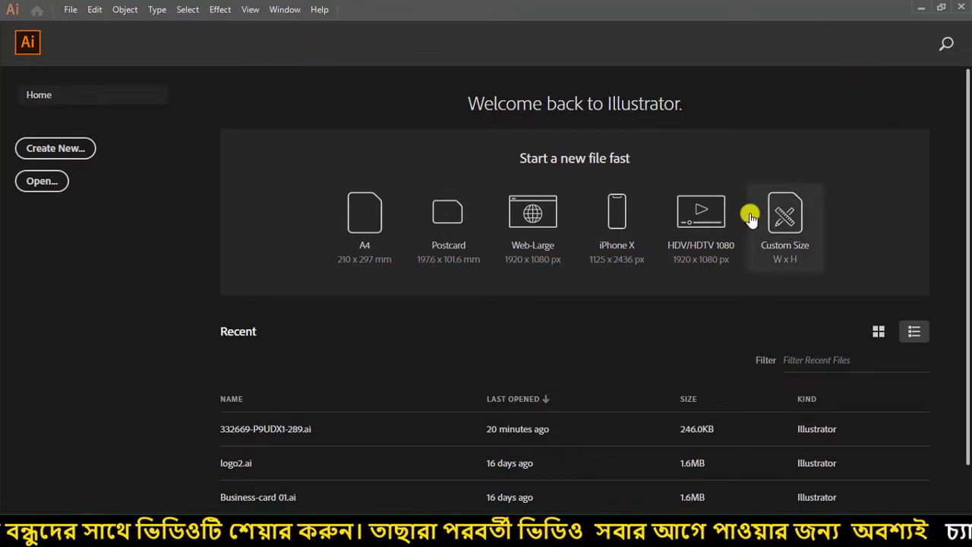
click(288, 13)
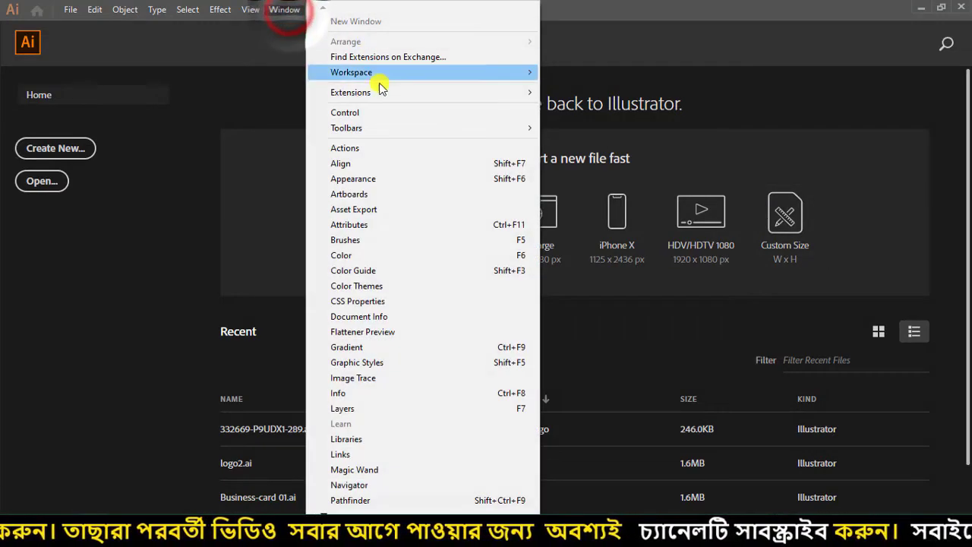
mouse_move(351, 72)
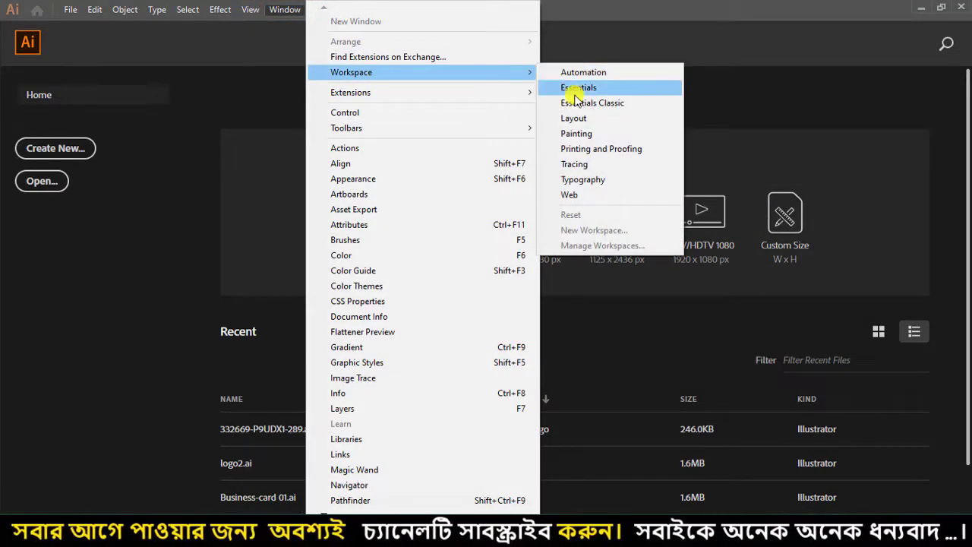
- Switch to the Essentials workspace, then go back to the Home start screen
click(570, 89)
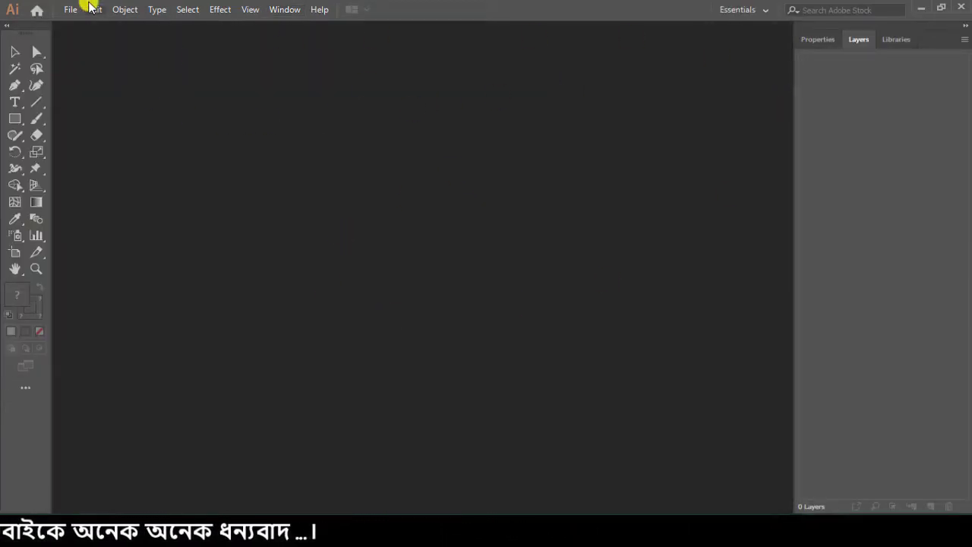
click(36, 10)
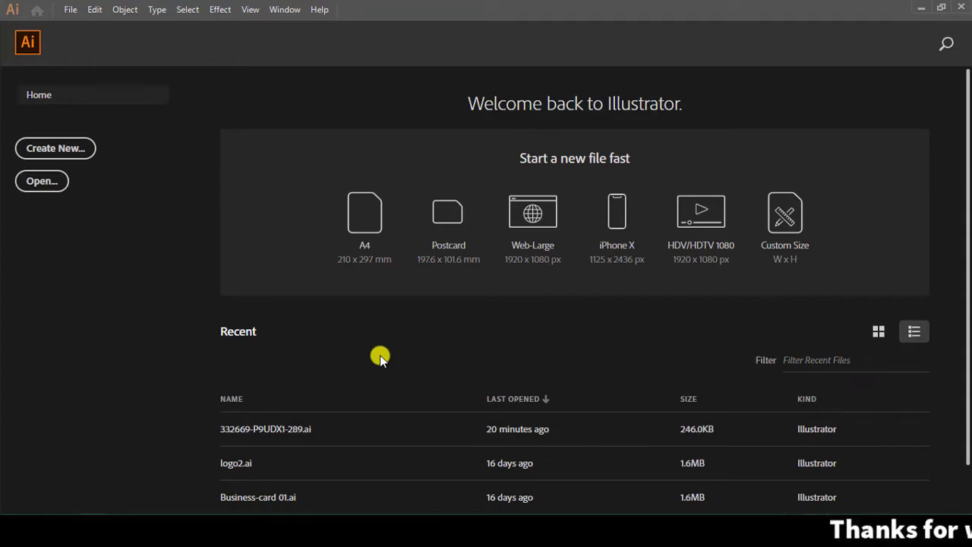
click(117, 99)
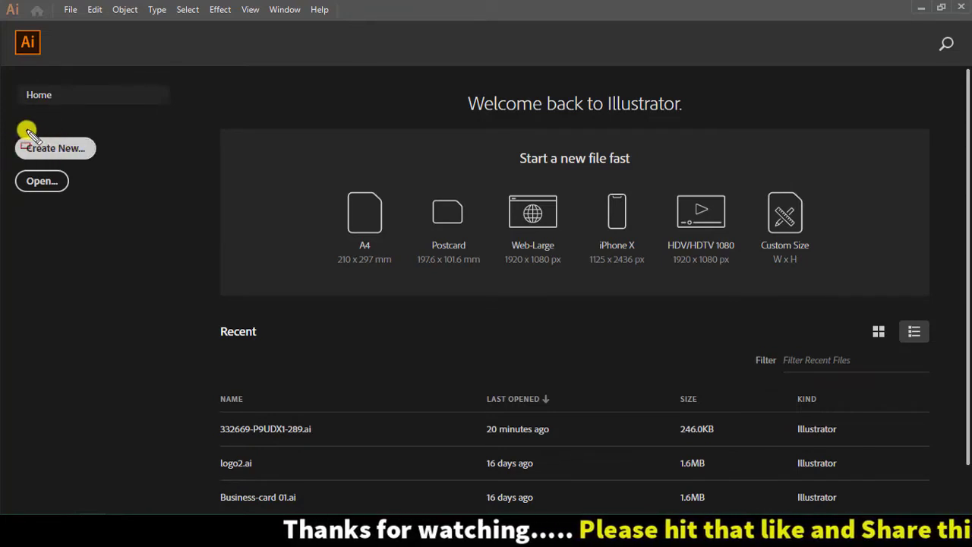
click(23, 146)
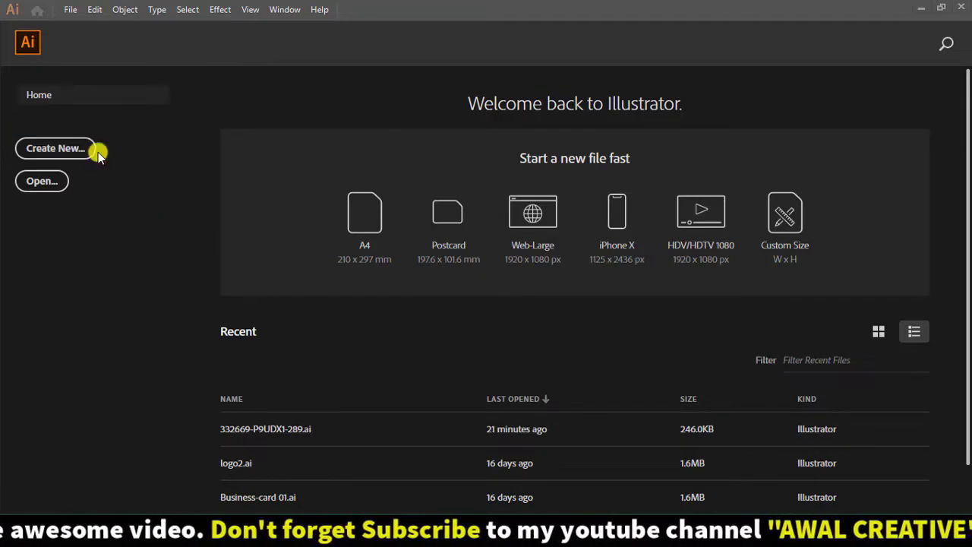
- Open the New Document dialog and browse the Saved, Mobile and Web presets
click(32, 150)
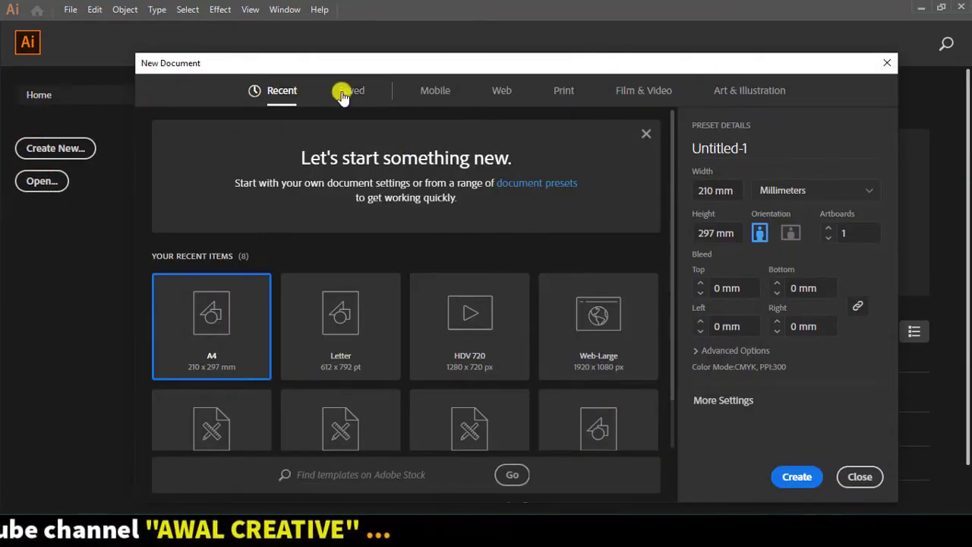
click(350, 92)
click(435, 91)
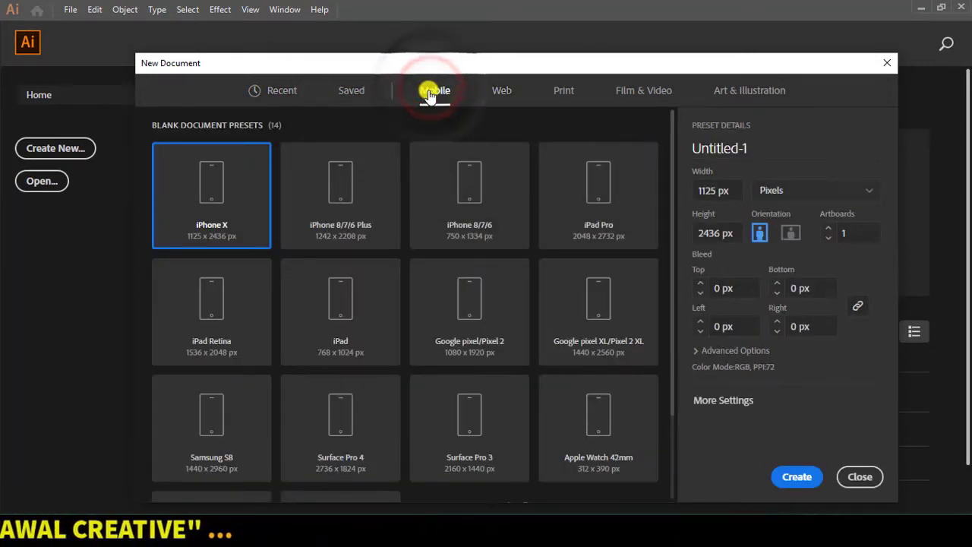
scroll(502, 380, down, 3)
scroll(516, 412, up, 2)
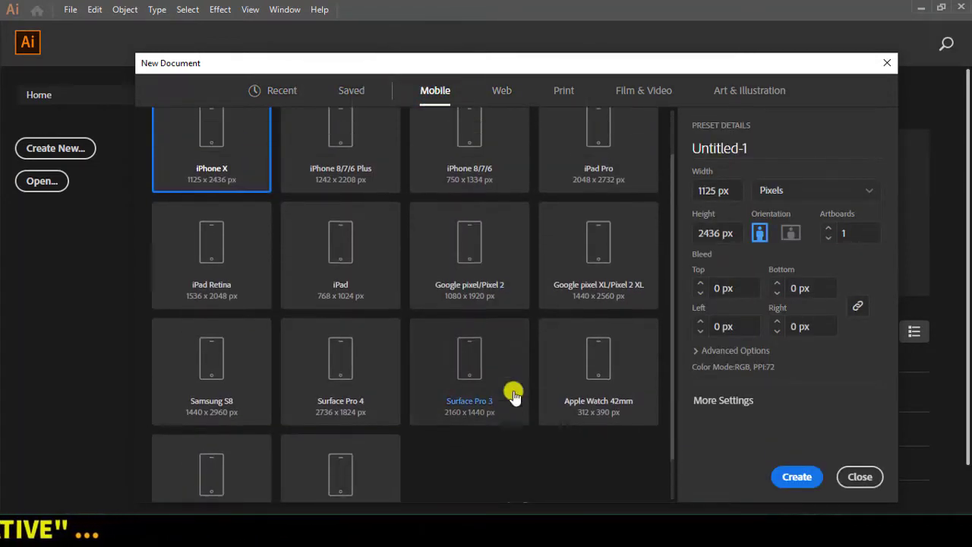
scroll(513, 402, up, 1)
click(502, 90)
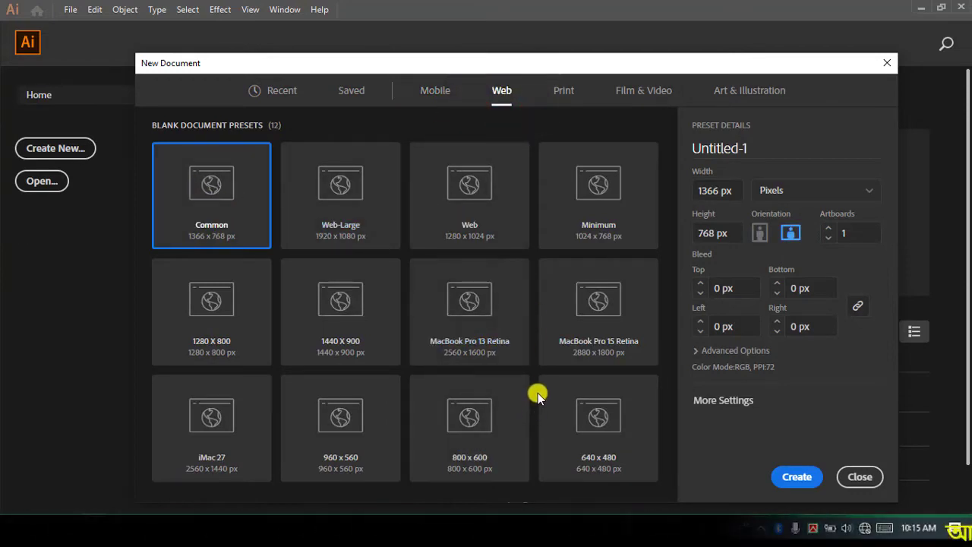
- Browse the Print, Film & Video and Art & Illustration presets, then return to Print
click(562, 90)
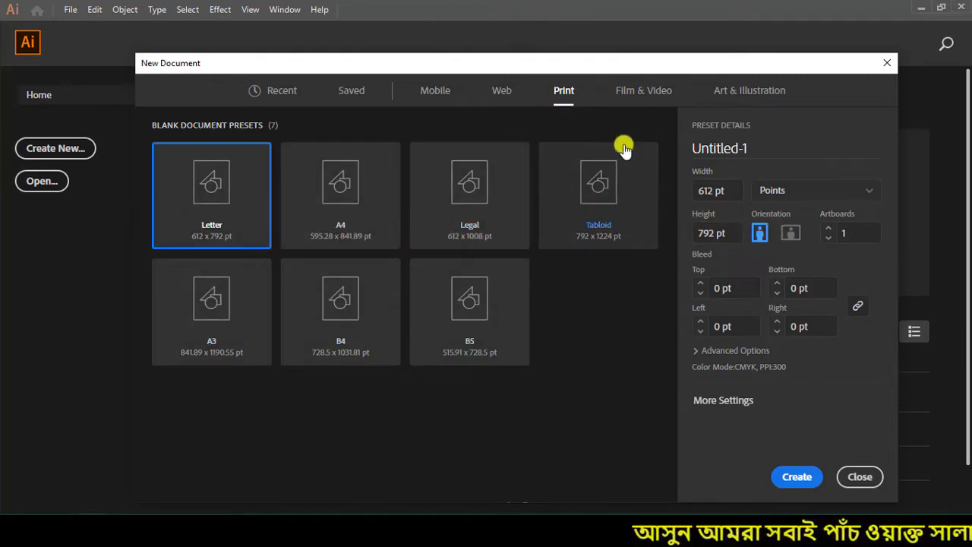
click(630, 92)
scroll(379, 277, down, 1)
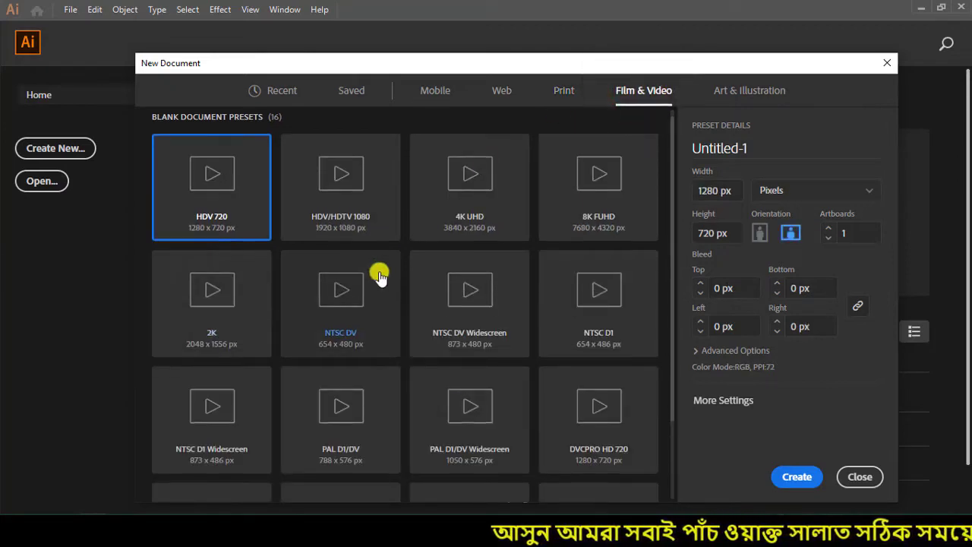
scroll(380, 277, down, 3)
click(719, 95)
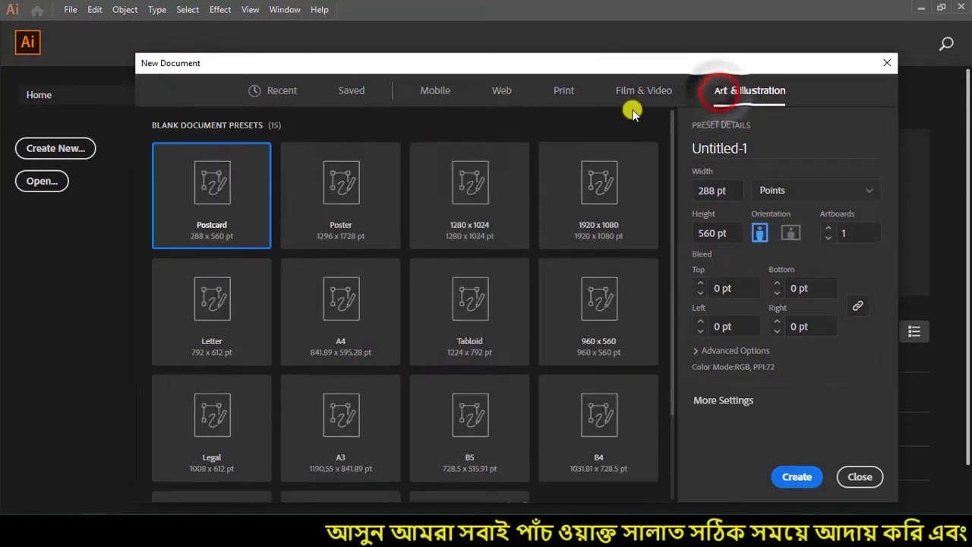
scroll(406, 289, down, 2)
scroll(482, 355, down, 1)
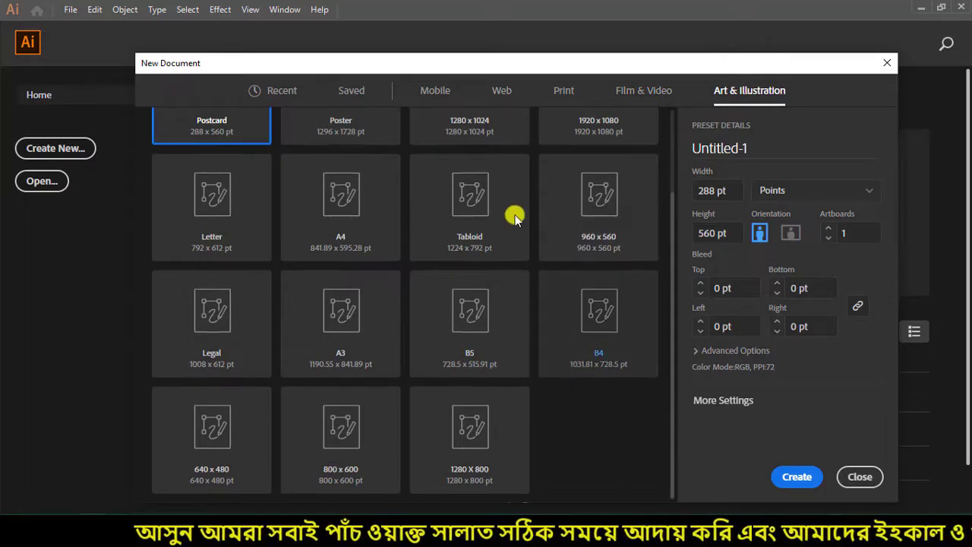
scroll(512, 213, up, 3)
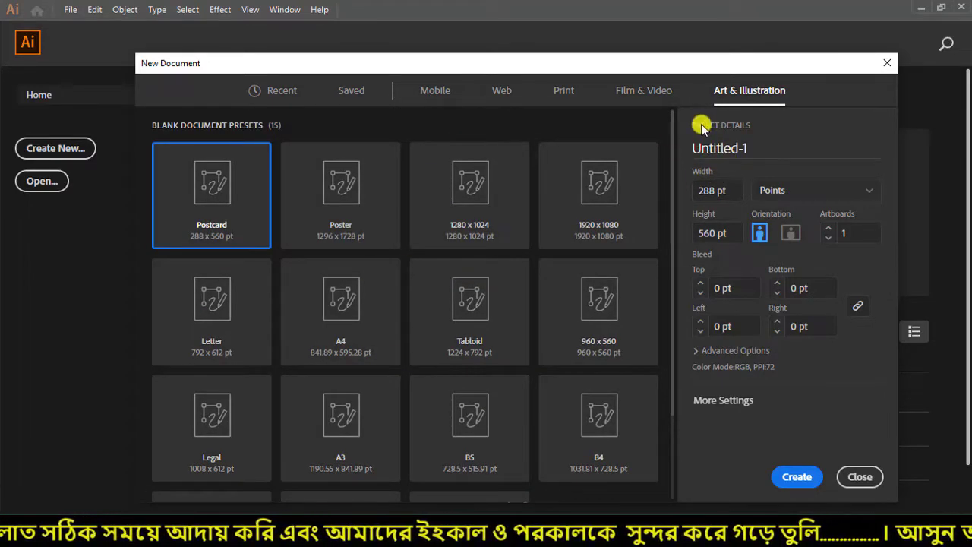
drag(757, 148, 654, 149)
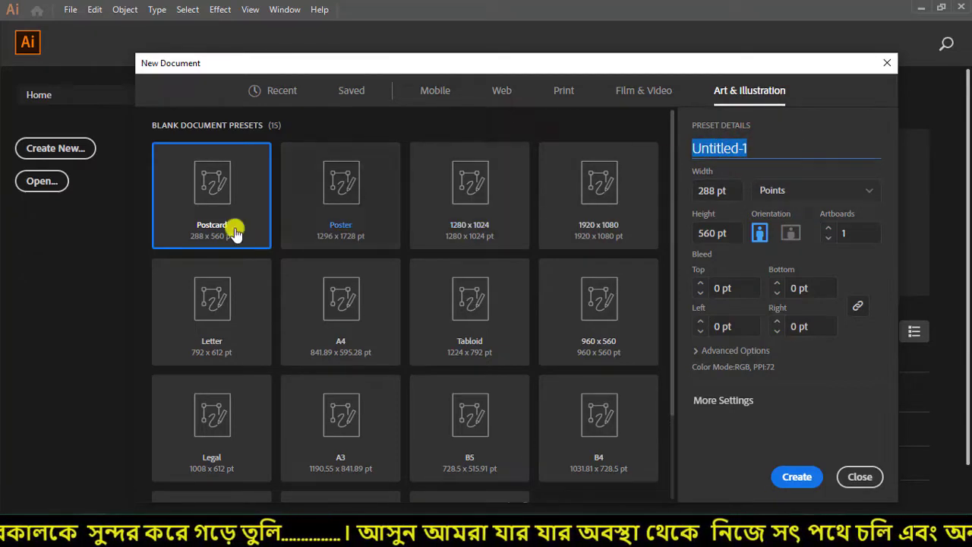
click(561, 91)
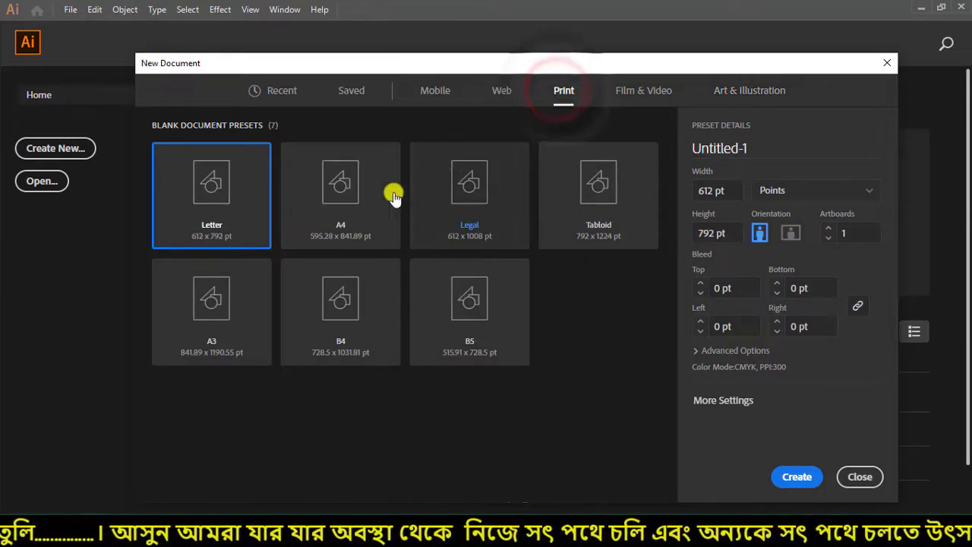
- Choose the A4 preset and name the document 'Aval'
click(336, 204)
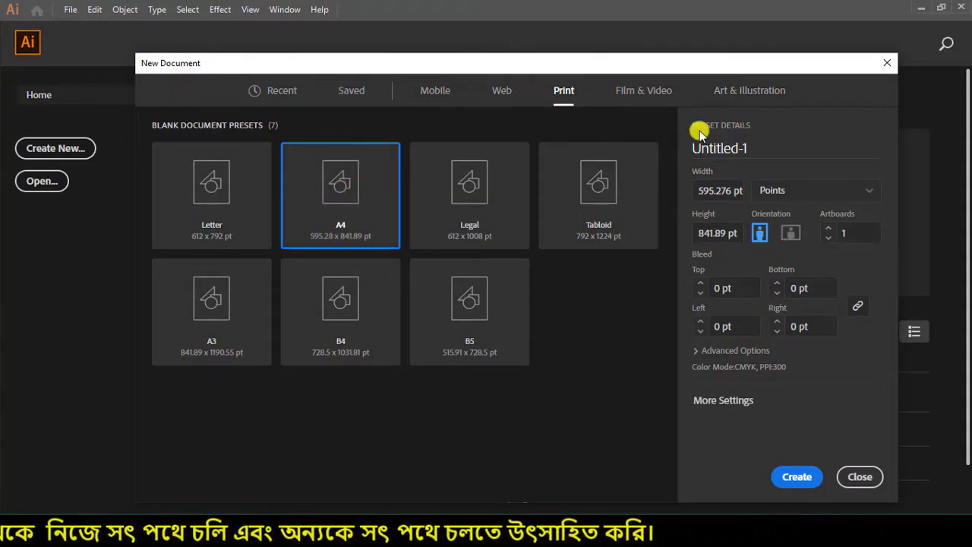
drag(761, 150, 628, 161)
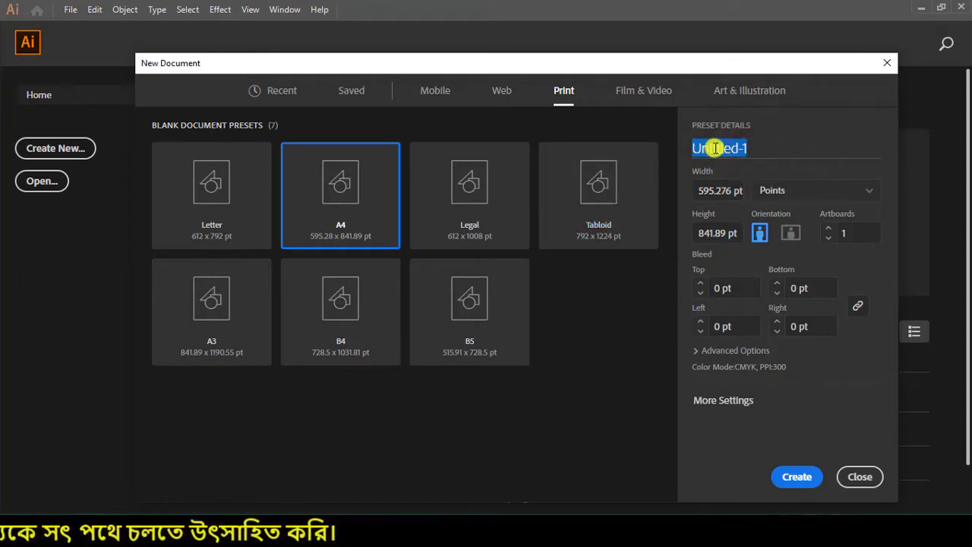
text(Av)
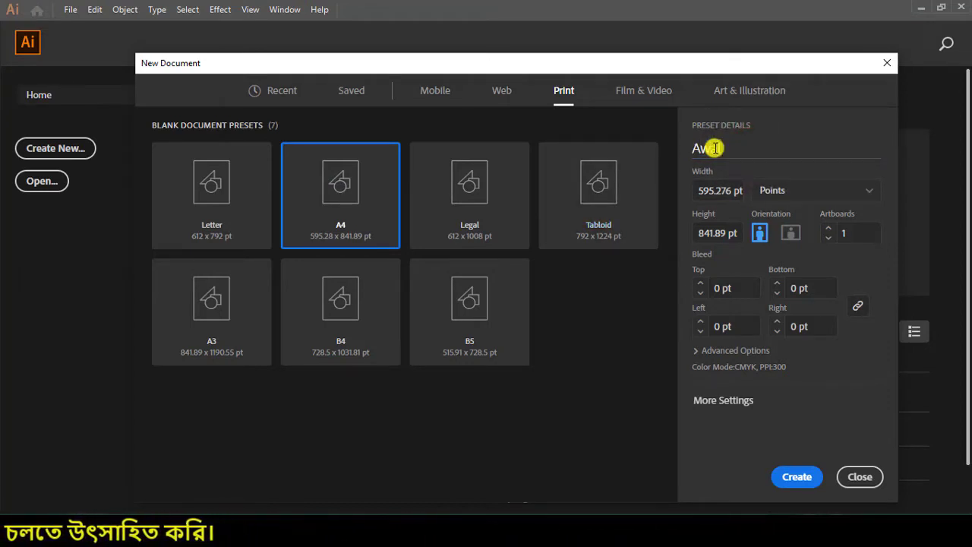
text(al)
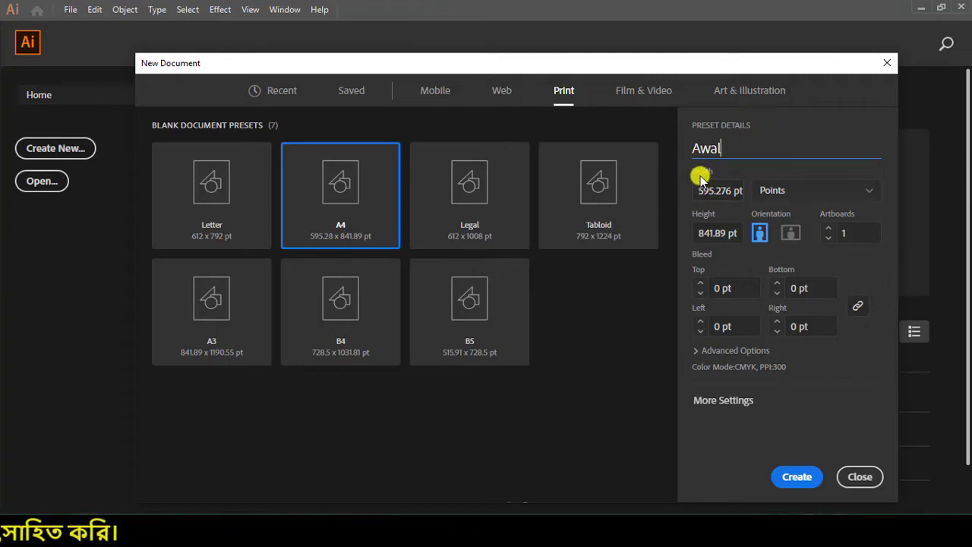
click(723, 190)
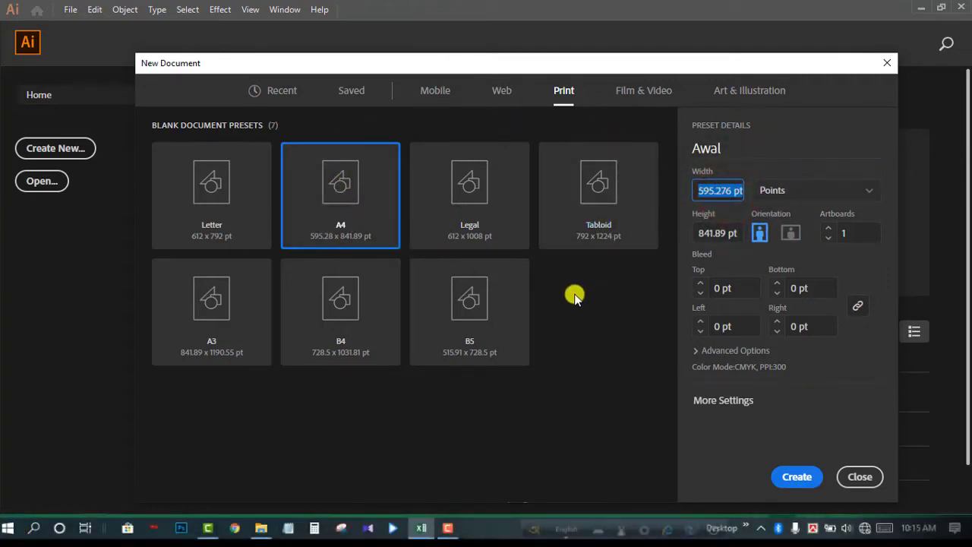
click(331, 174)
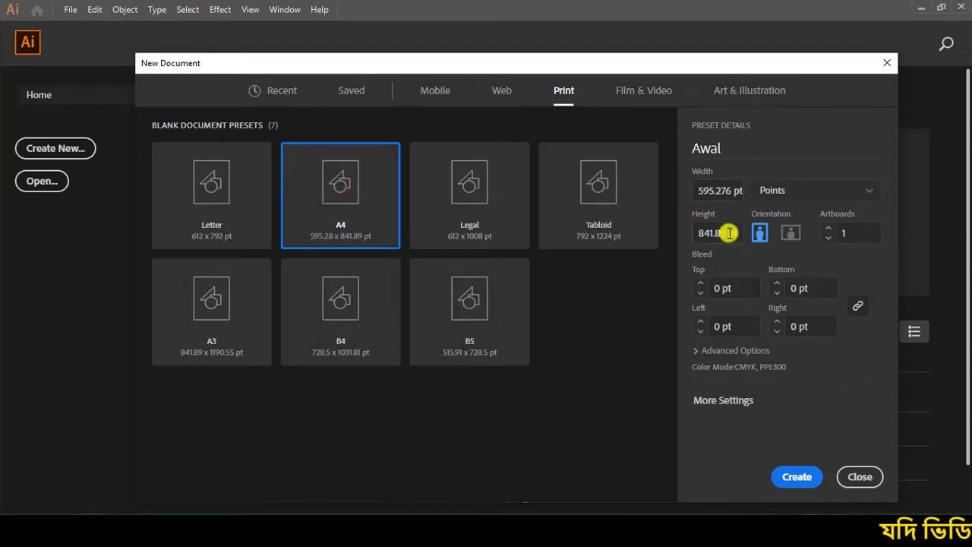
- Cycle the units through Inches, Millimeters, Centimeters and Pixels, ending on Inches (8.268 × 11.693 in)
click(871, 191)
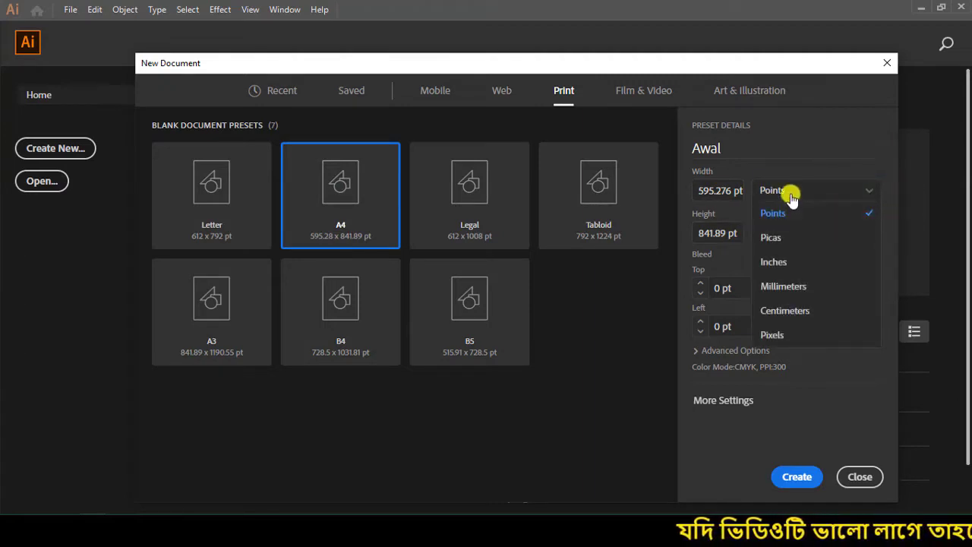
click(807, 267)
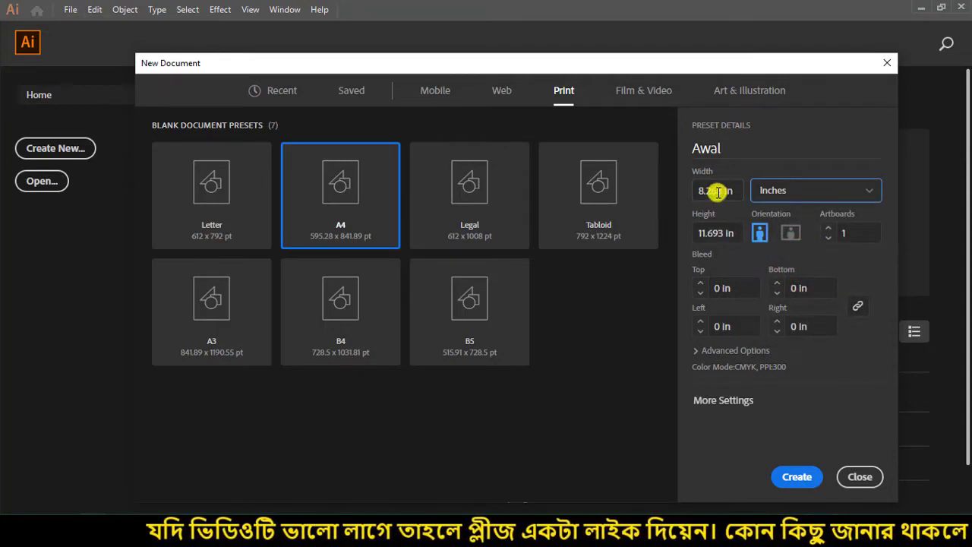
click(856, 192)
click(783, 284)
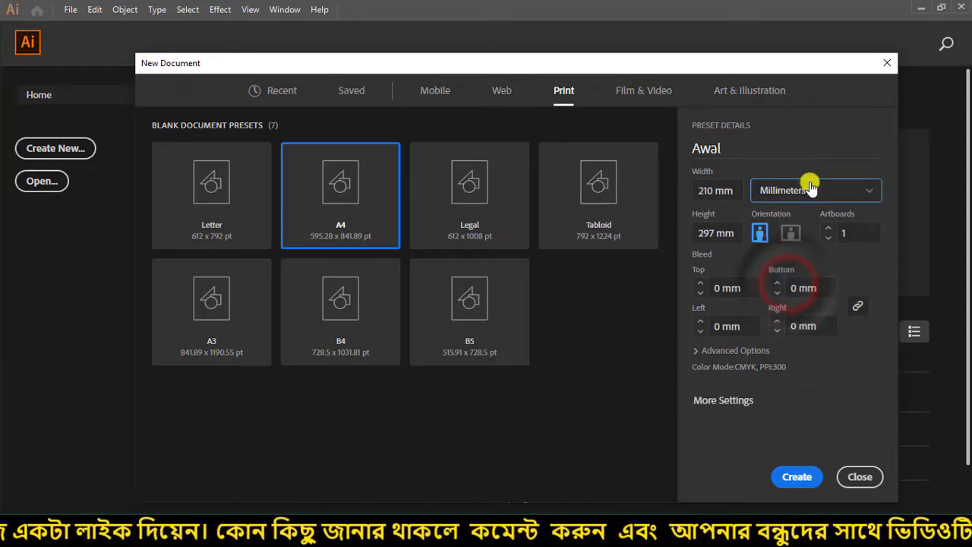
click(811, 187)
click(793, 307)
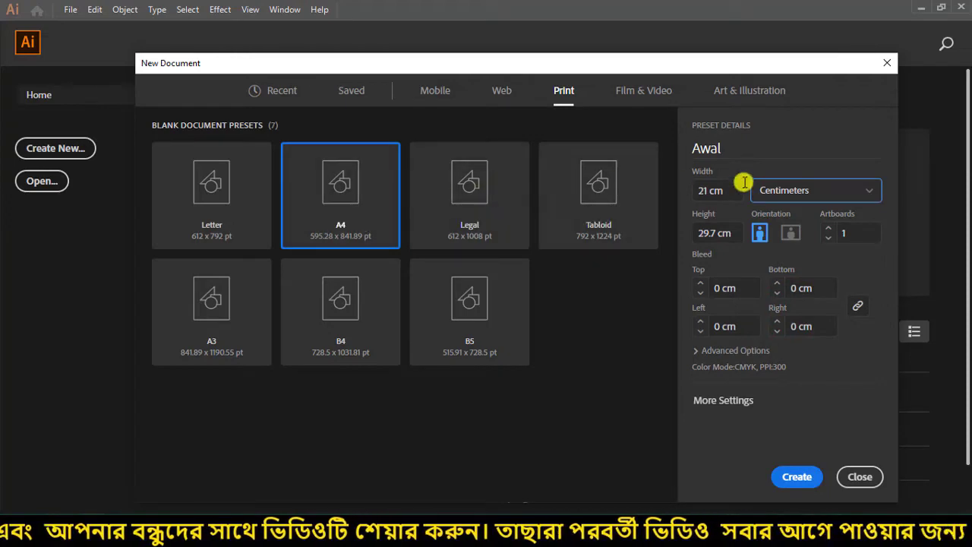
click(820, 196)
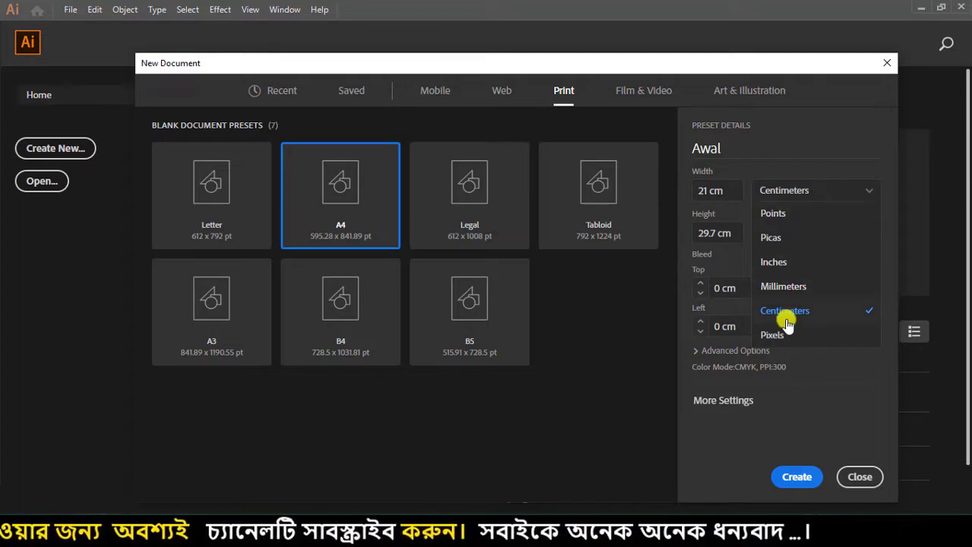
click(773, 262)
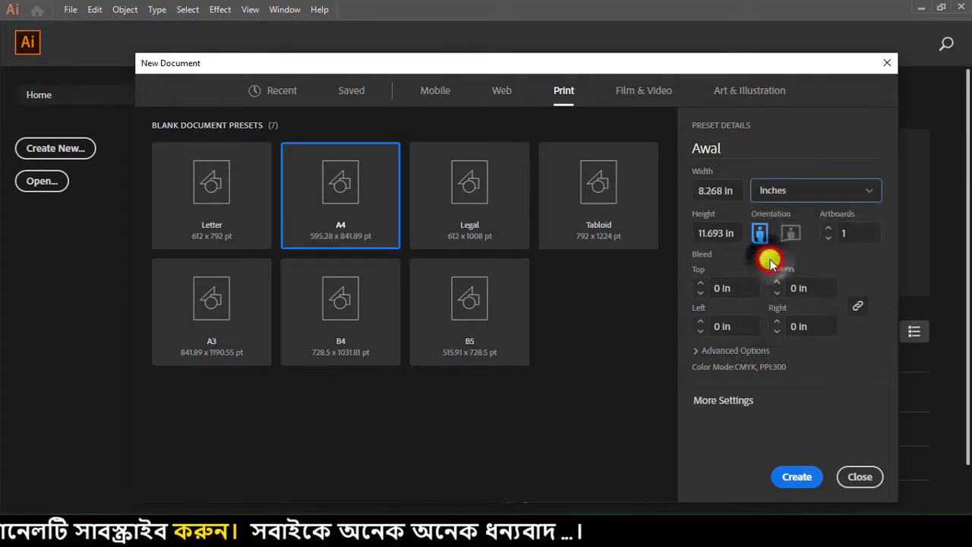
click(800, 196)
click(785, 338)
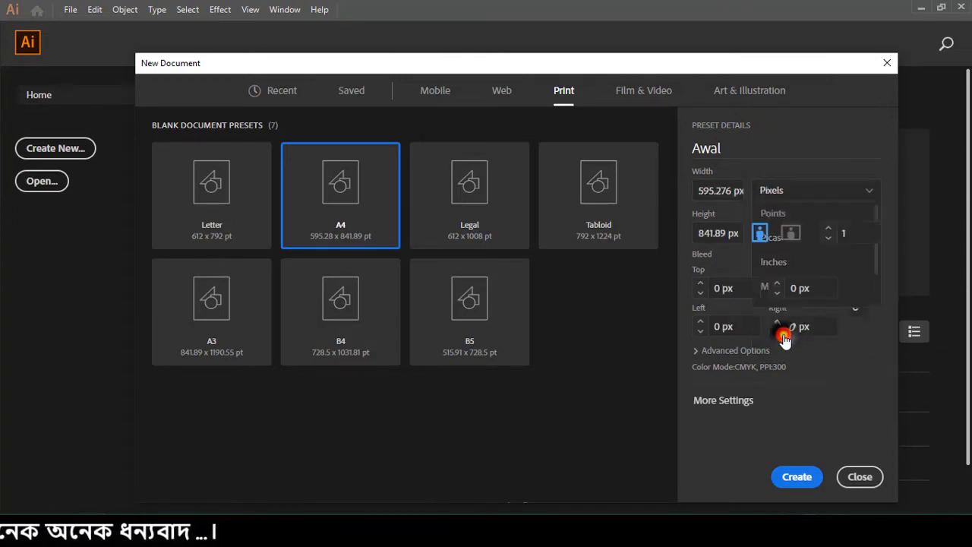
click(800, 190)
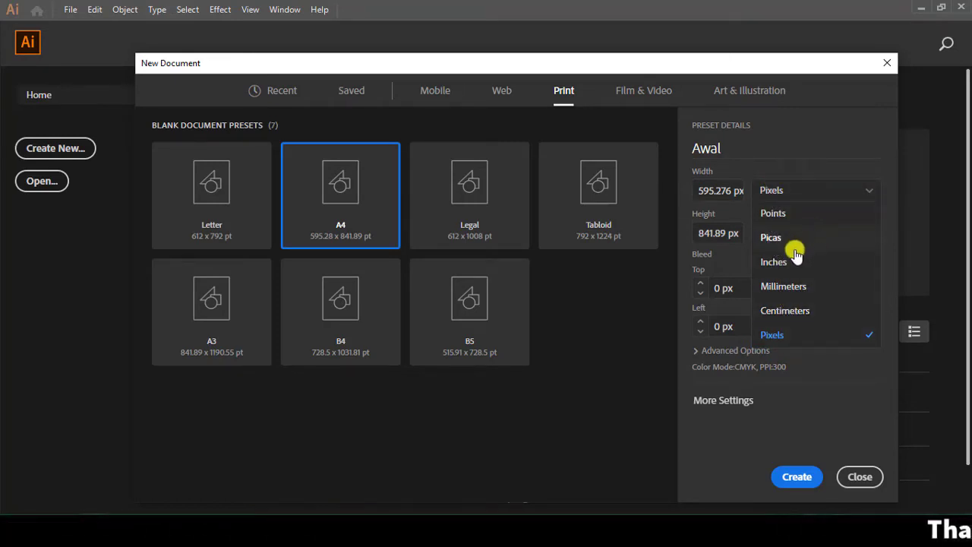
click(762, 261)
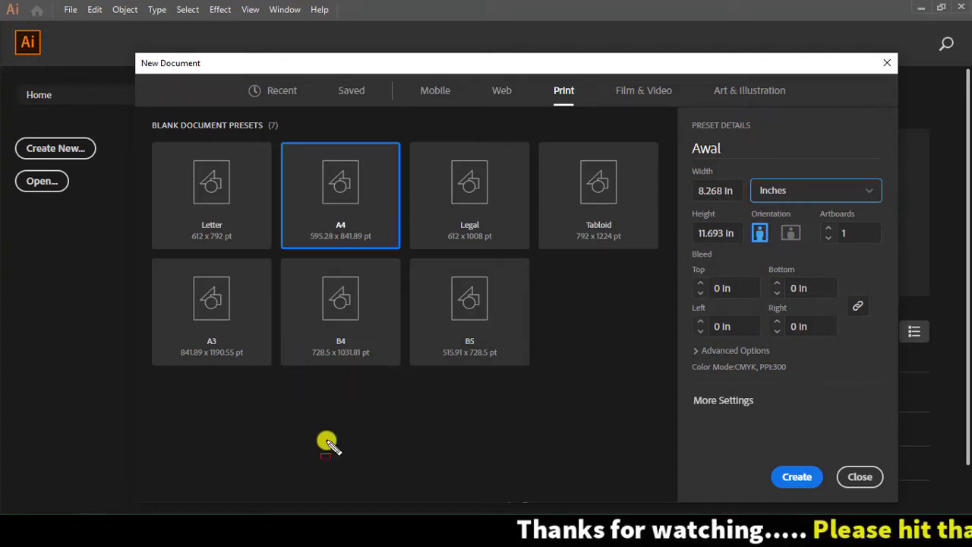
- Select the number-of-artboards value, then expand Advanced Options
drag(239, 385, 569, 468)
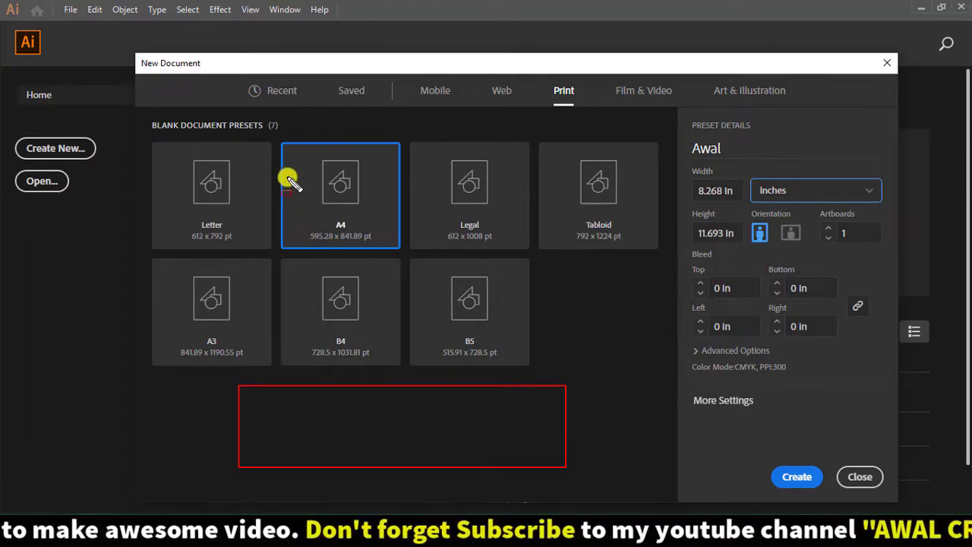
mouse_move(278, 142)
mouse_down()
mouse_move(387, 219)
mouse_move(407, 251)
mouse_up()
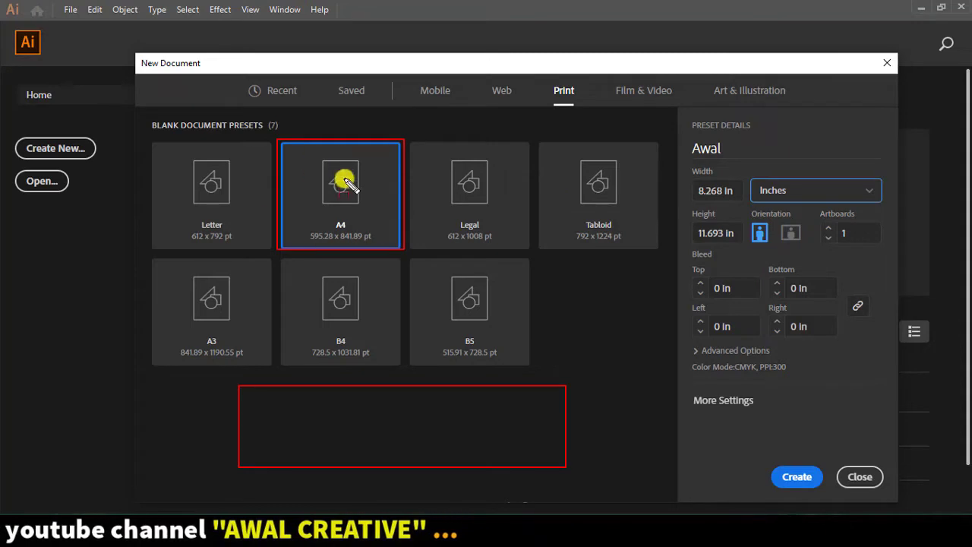
drag(750, 218, 777, 253)
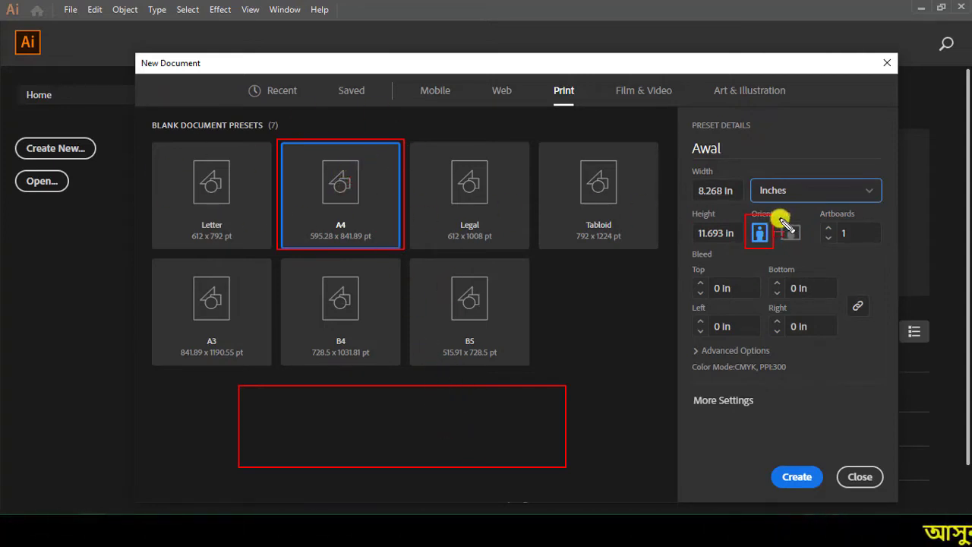
drag(786, 233, 807, 250)
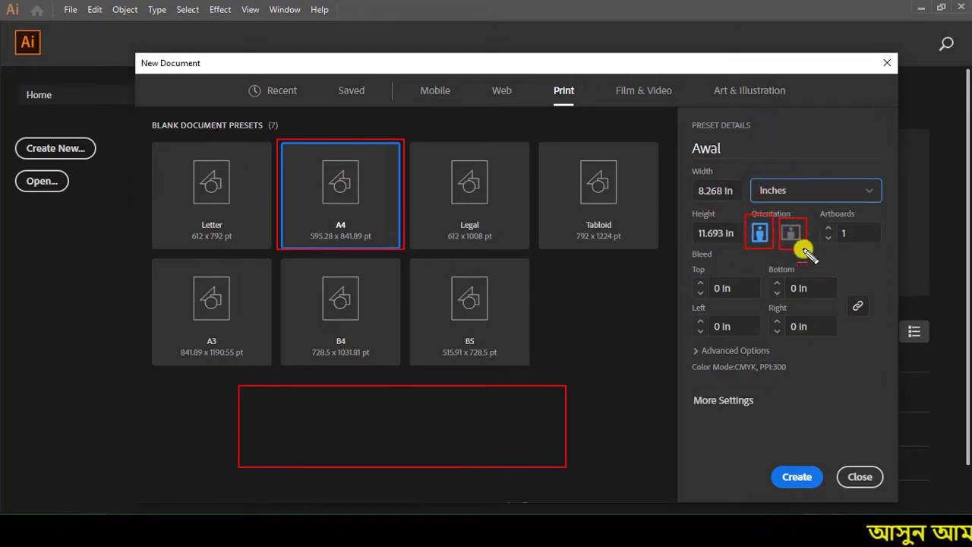
key(Escape)
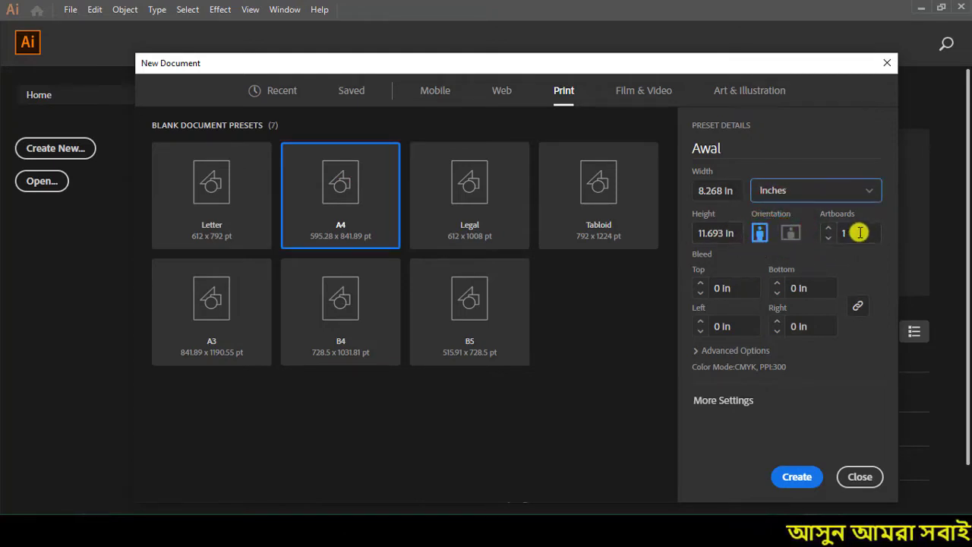
click(860, 232)
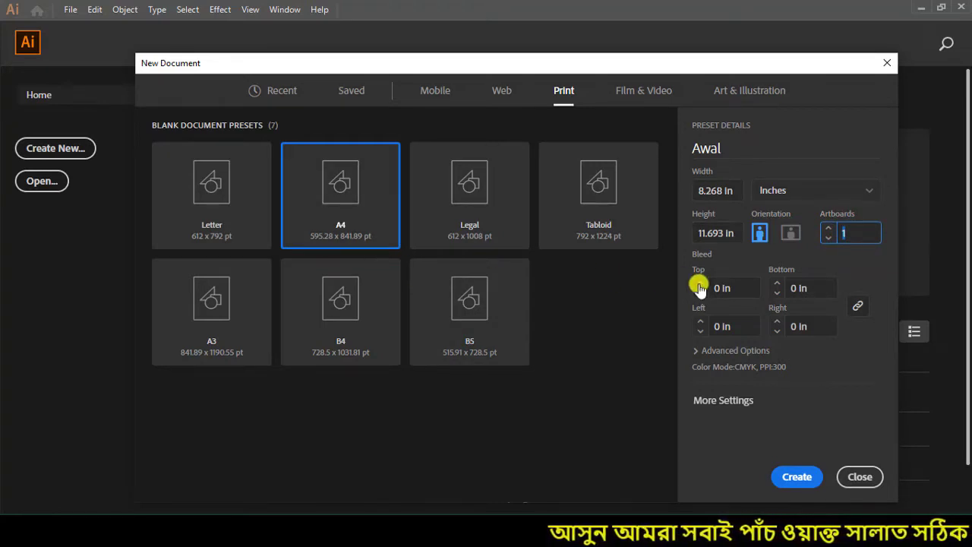
drag(853, 225, 879, 218)
key(Escape)
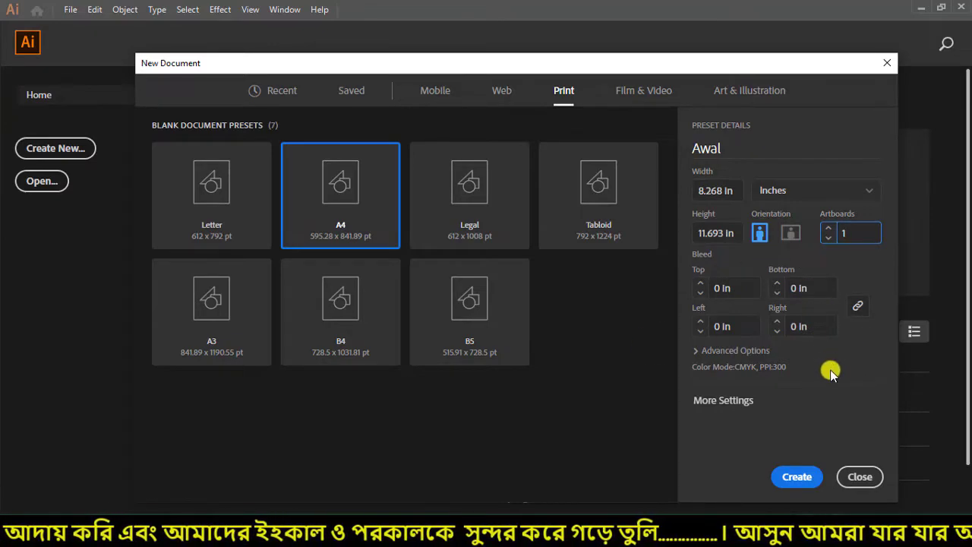
click(699, 352)
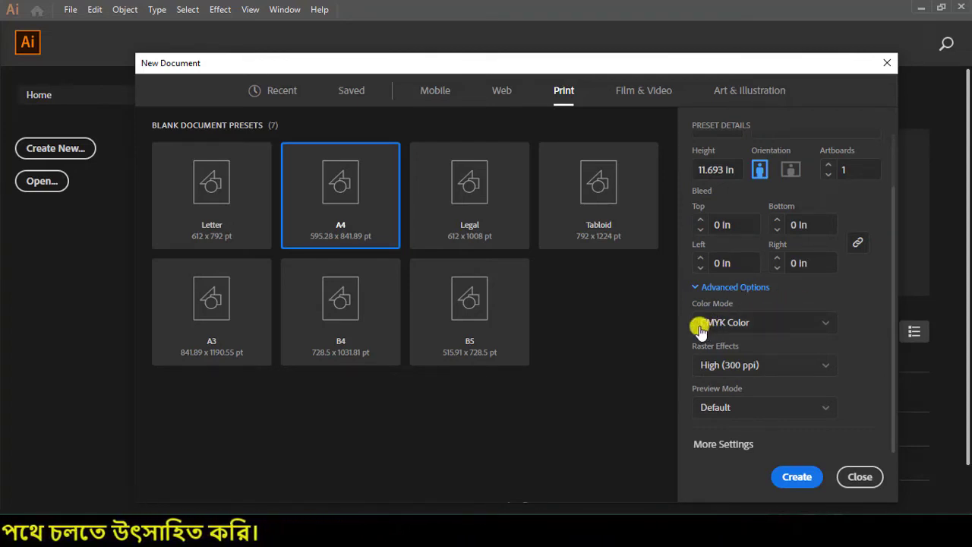
click(814, 322)
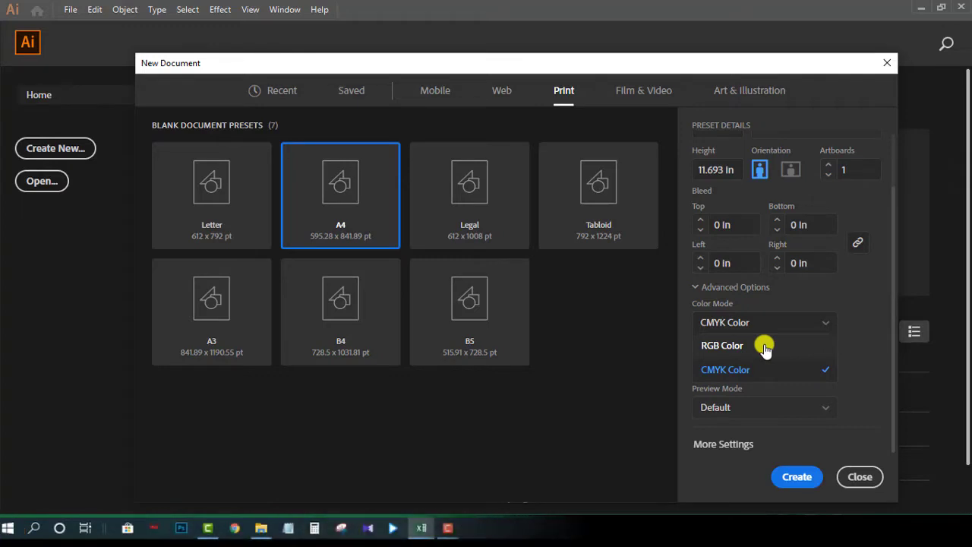
click(715, 375)
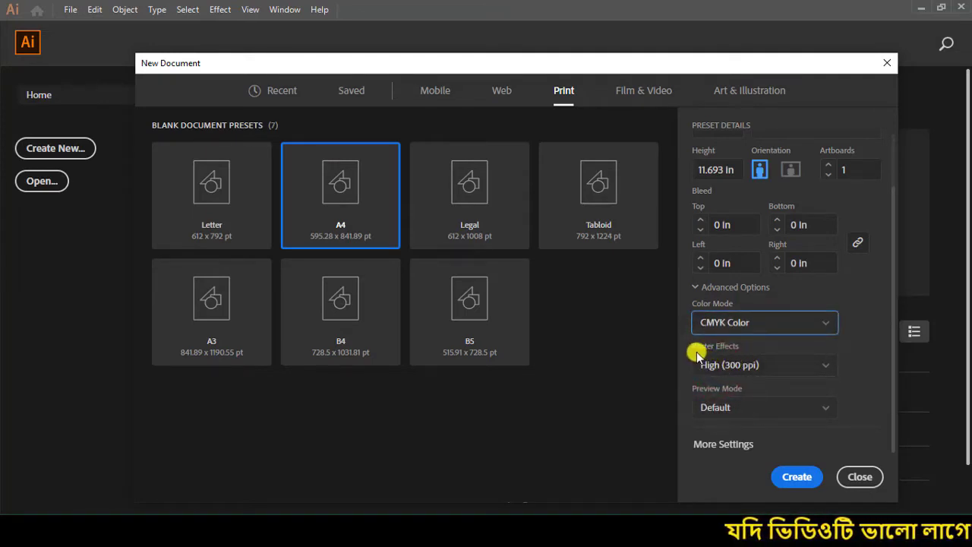
click(833, 368)
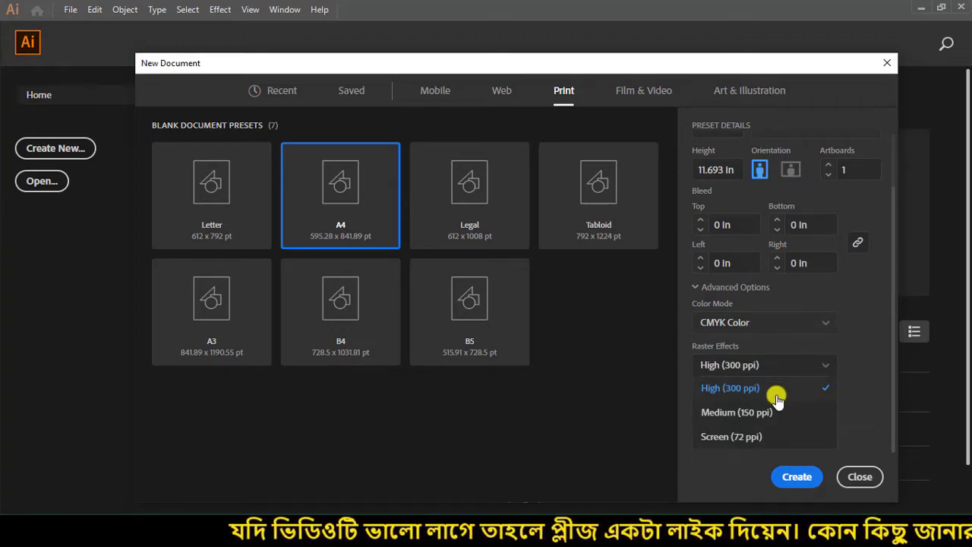
click(727, 389)
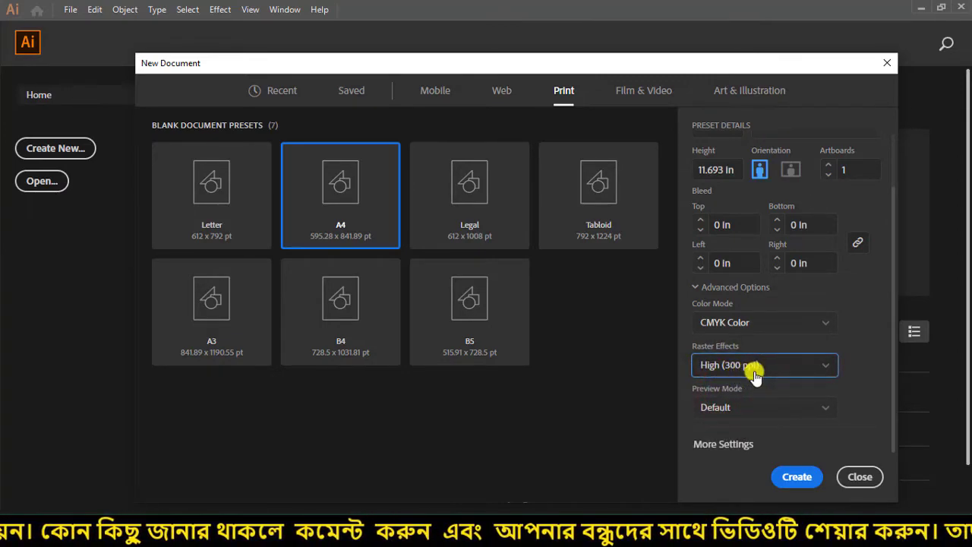
click(810, 414)
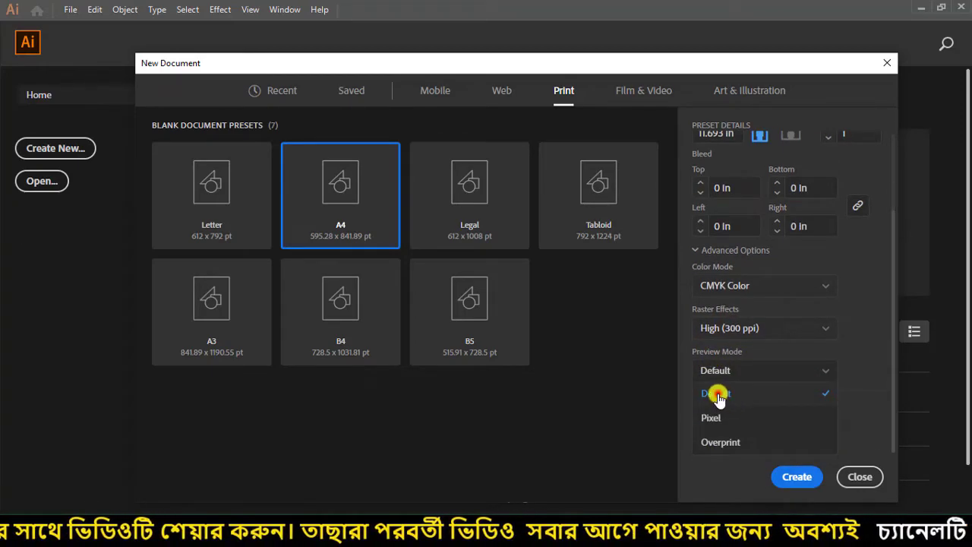
click(718, 396)
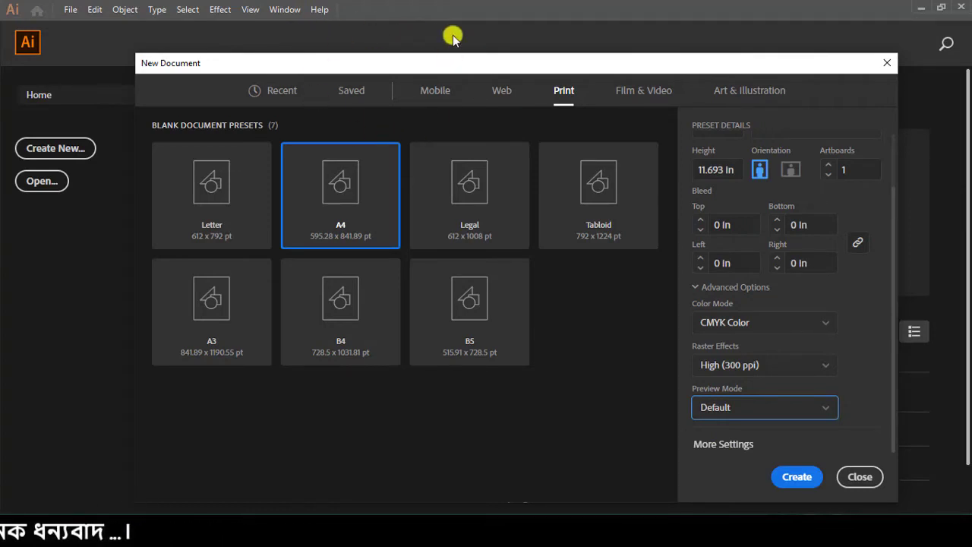
- Open More Settings and set the document profile to Print after trying Web
click(726, 448)
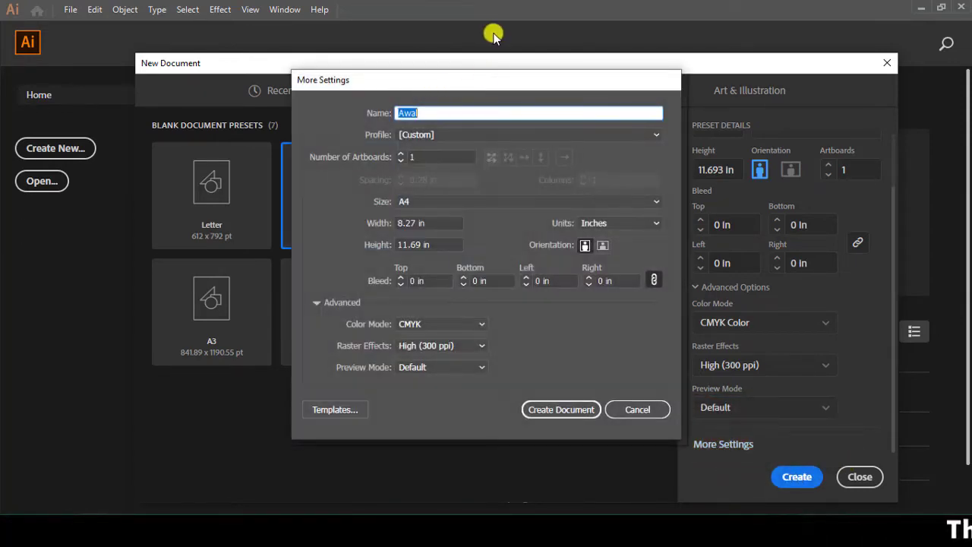
drag(473, 80, 315, 61)
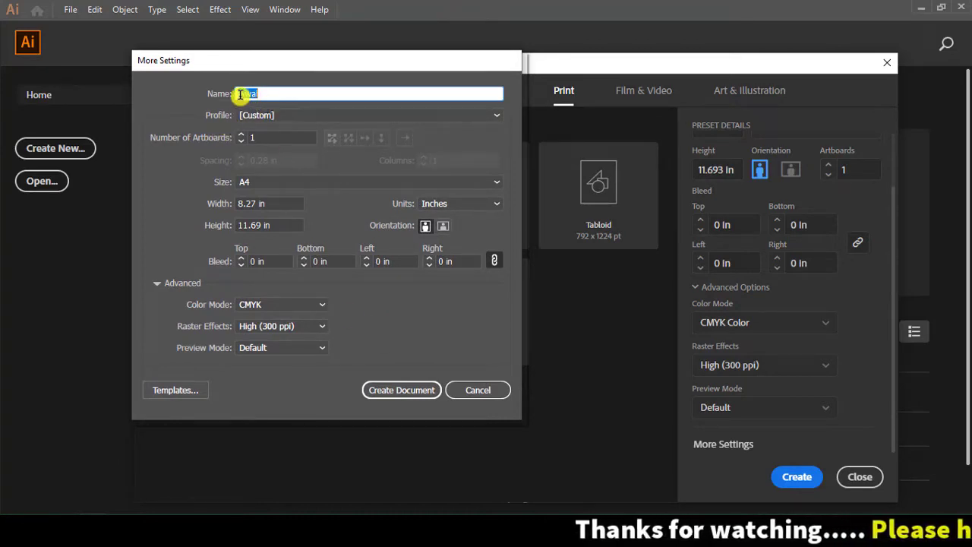
click(373, 96)
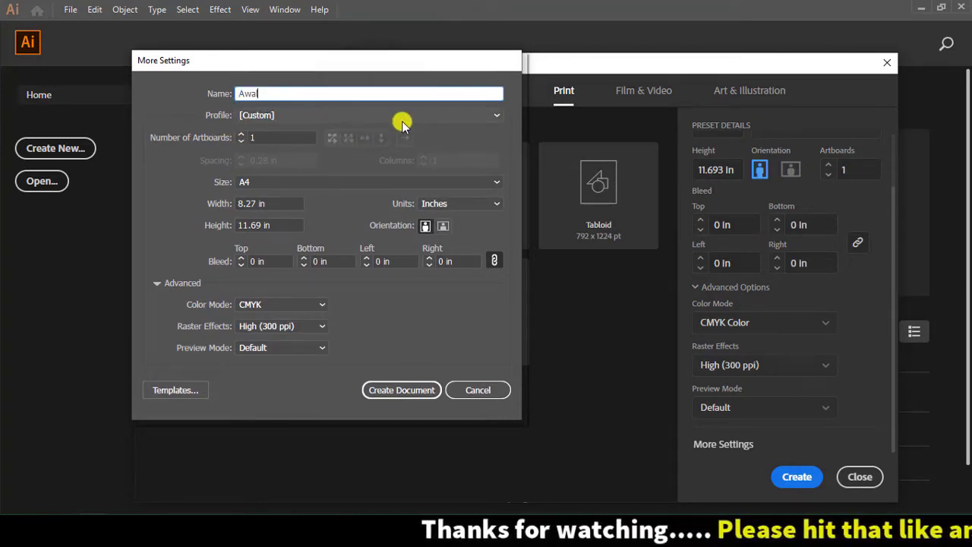
click(478, 116)
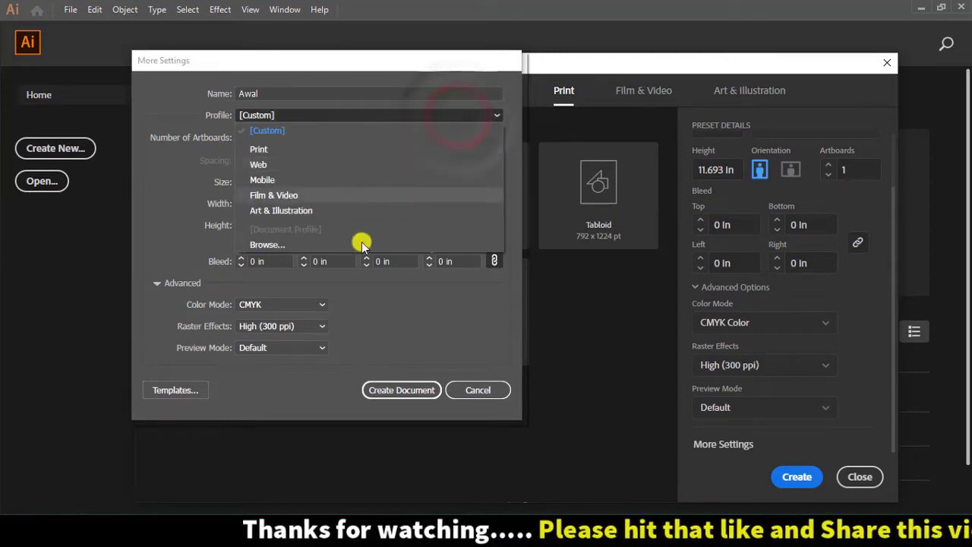
click(347, 267)
click(400, 114)
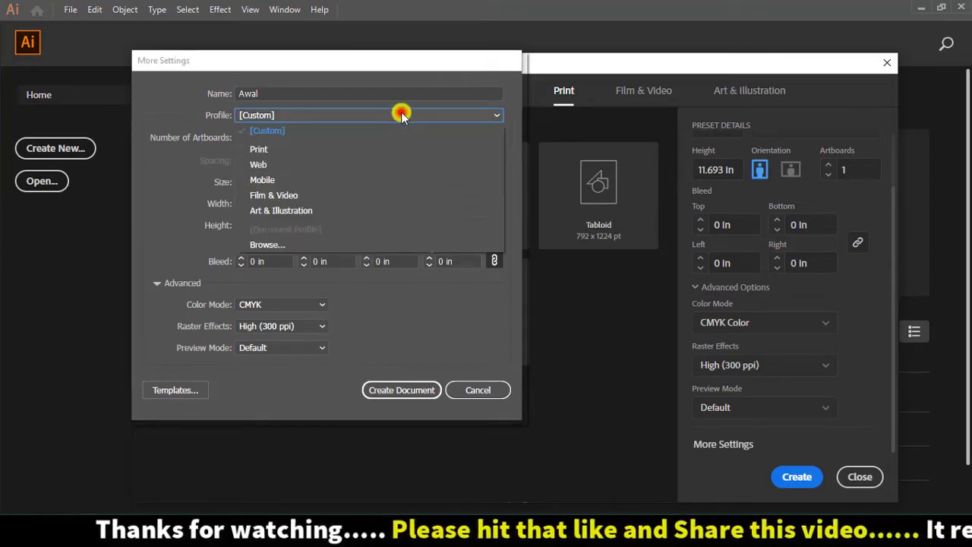
click(276, 152)
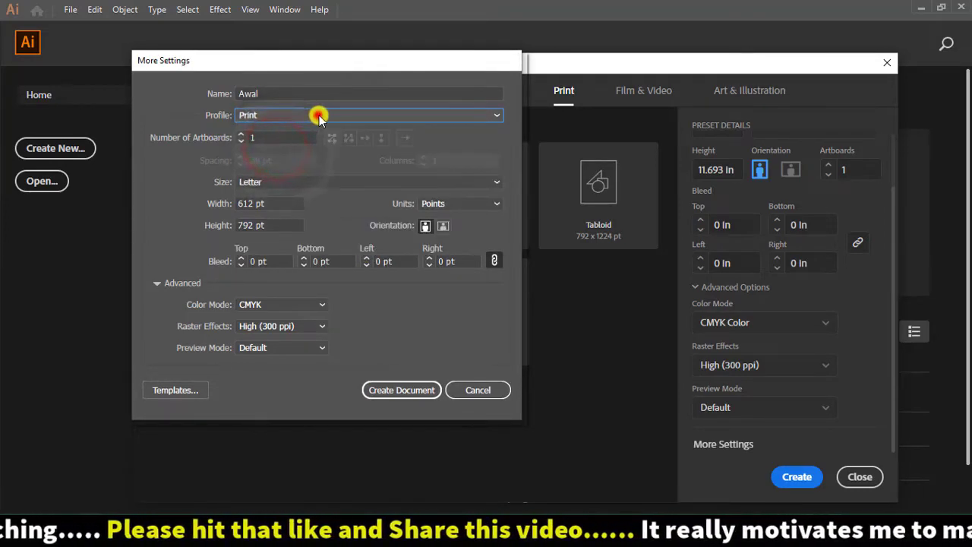
click(319, 115)
click(262, 163)
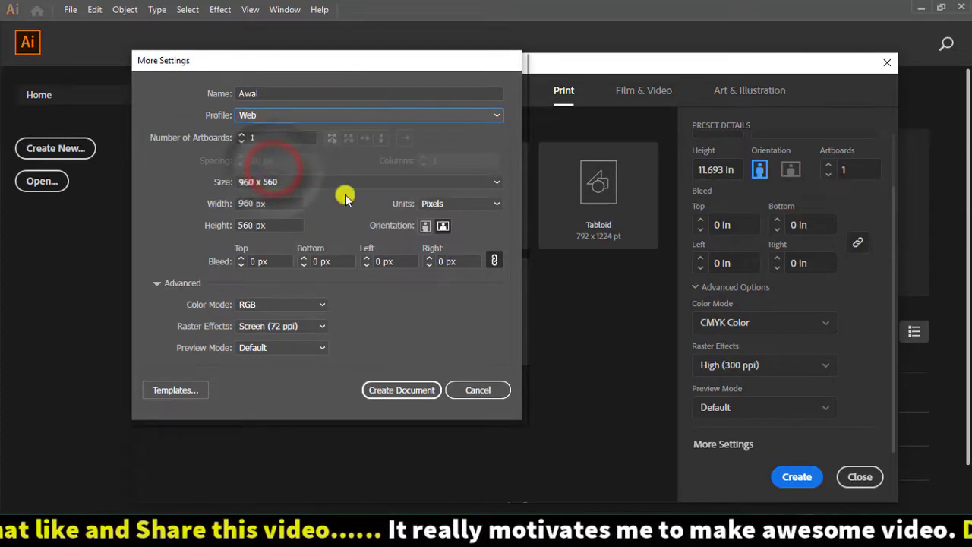
click(321, 120)
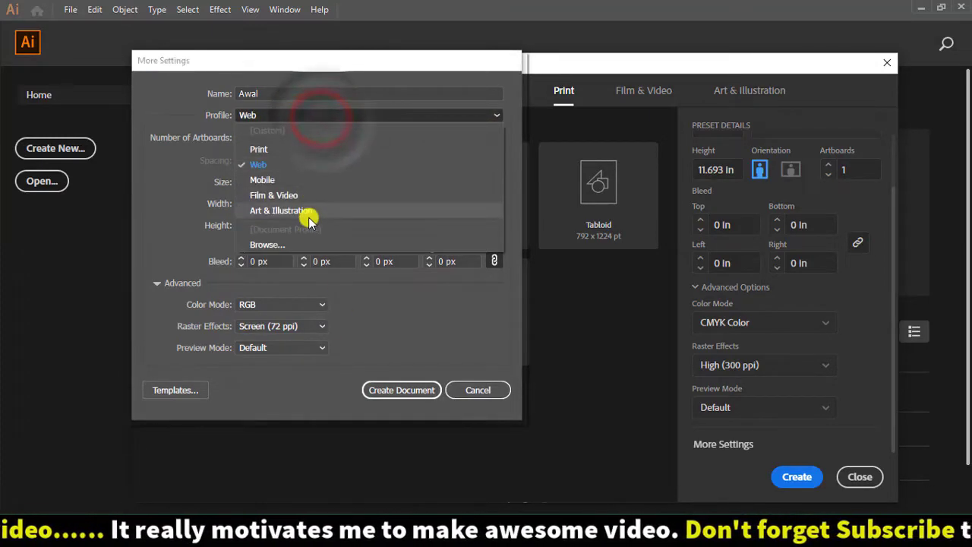
click(259, 149)
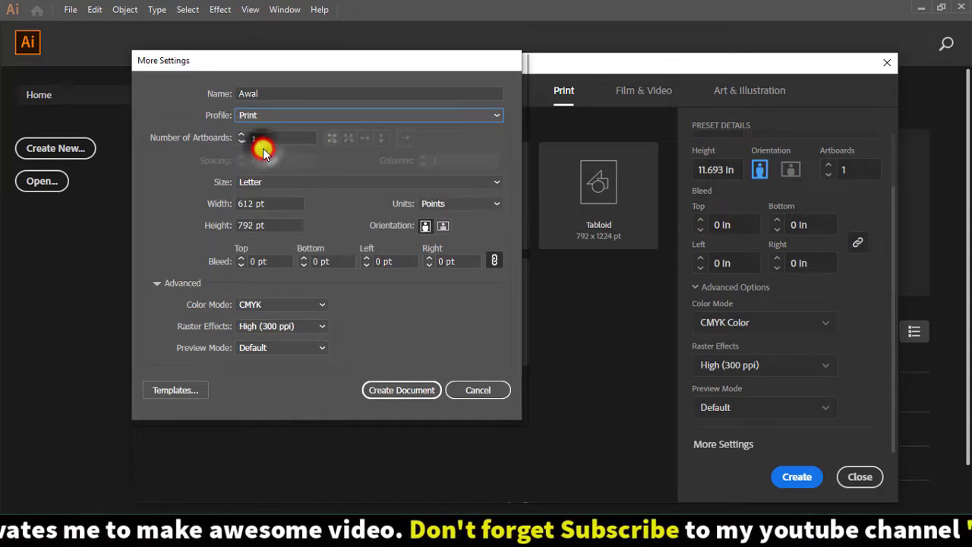
- Set size A4 with Points, CMYK and High (300 ppi) raster effects, and create the document
click(497, 183)
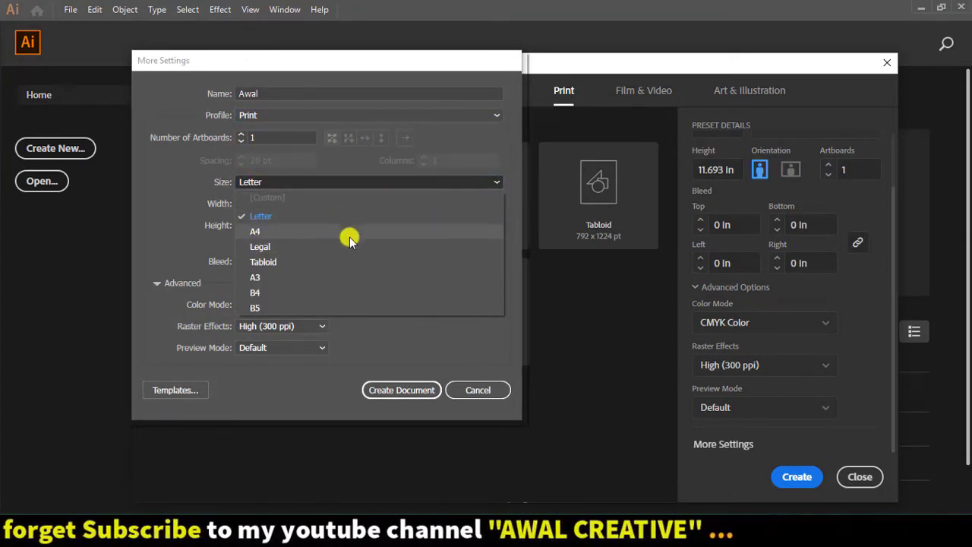
click(253, 233)
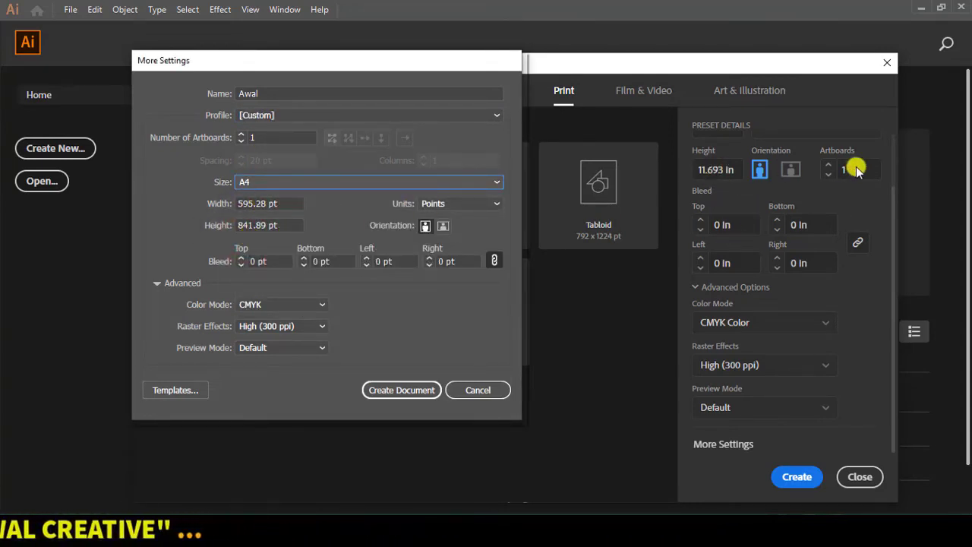
click(488, 206)
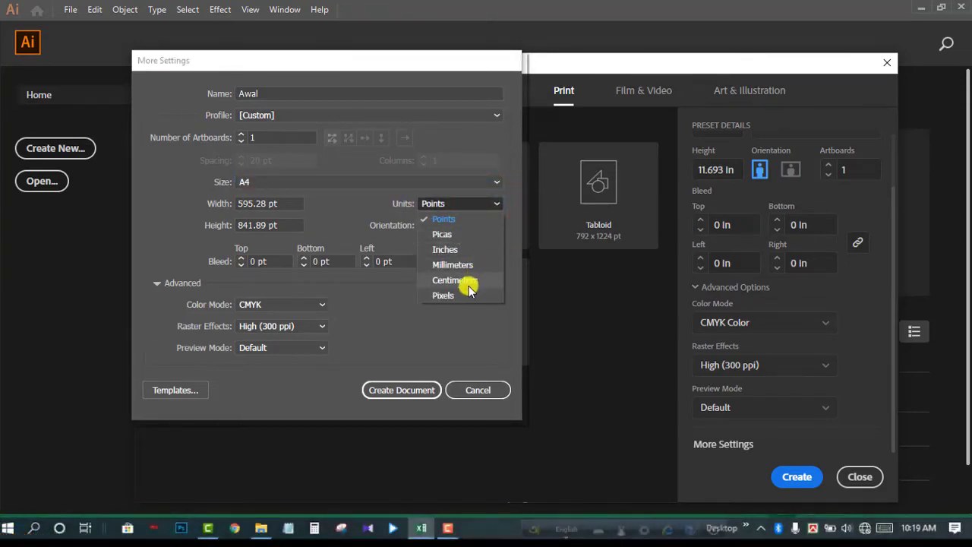
click(391, 318)
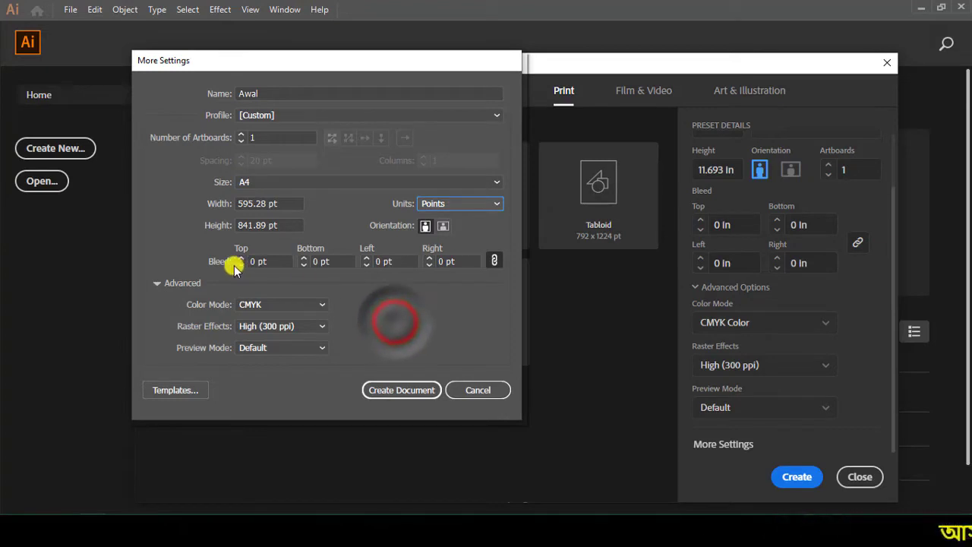
click(322, 306)
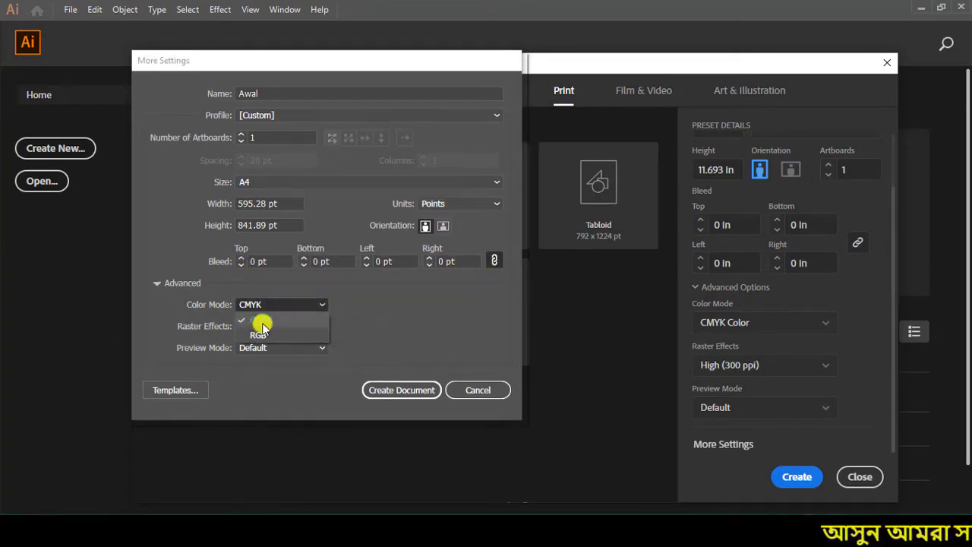
click(413, 322)
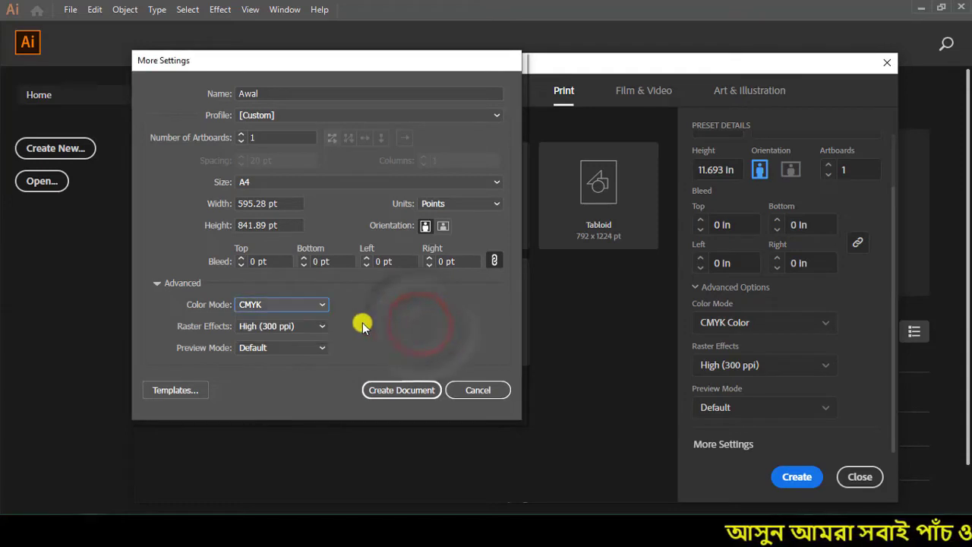
click(315, 326)
click(416, 327)
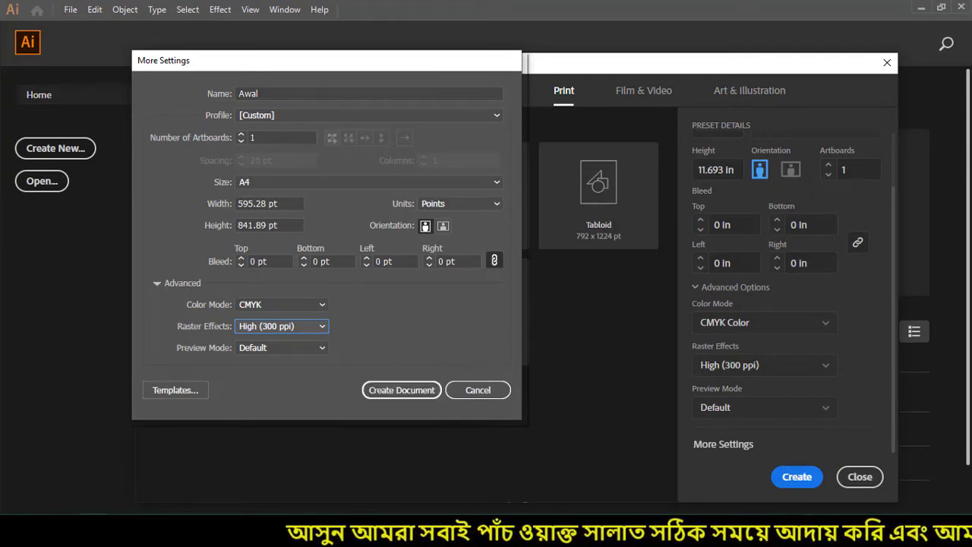
click(399, 391)
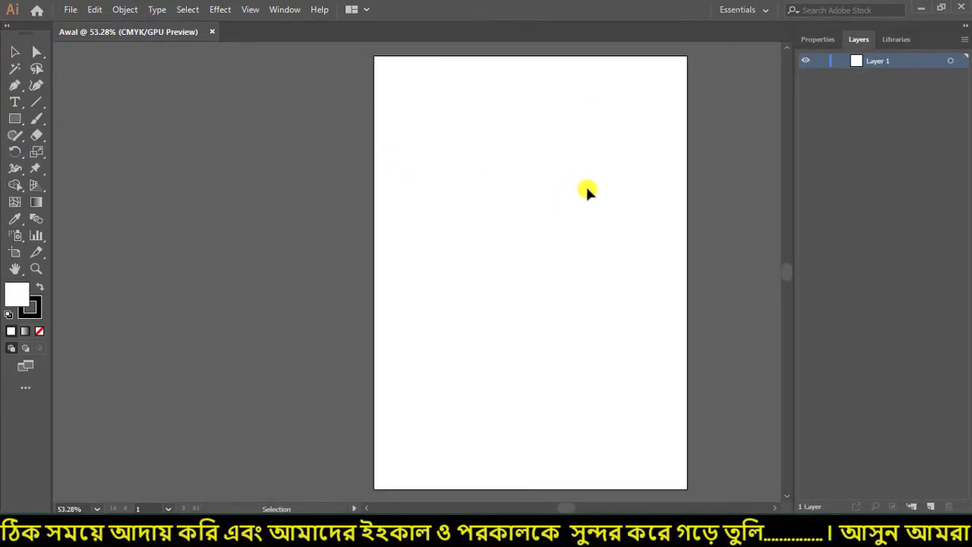
- Close the blank Awal document from its tab, returning to Home
scroll(586, 190, up, 2)
scroll(582, 174, down, 1)
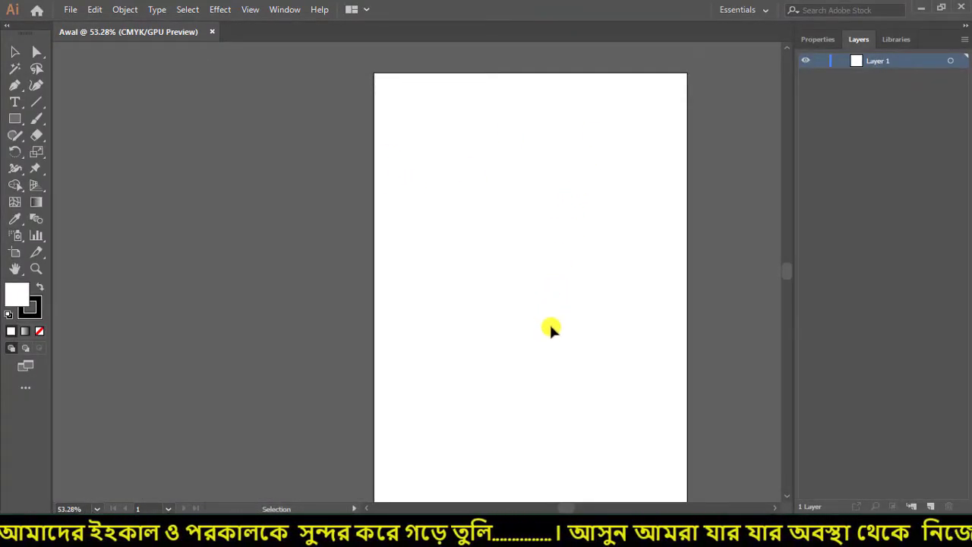
scroll(554, 328, down, 1)
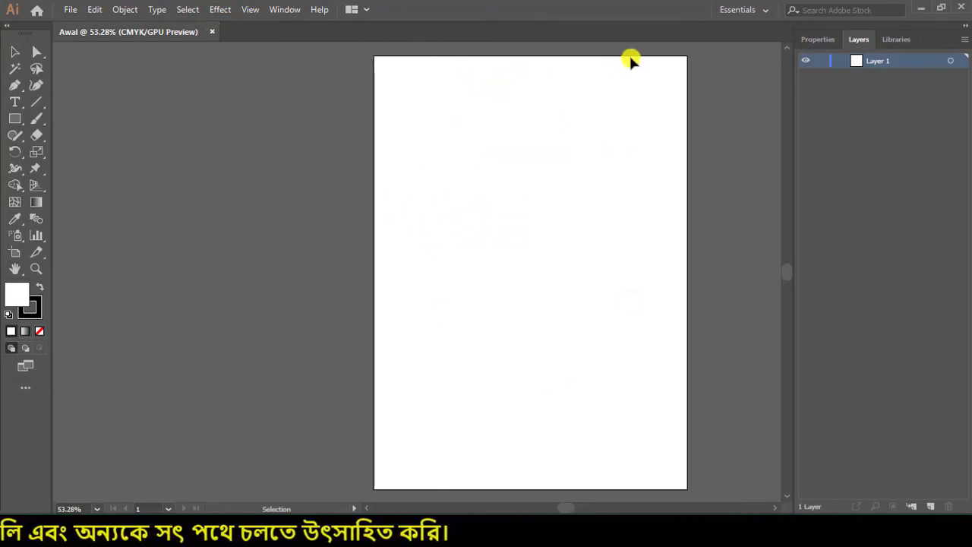
click(214, 32)
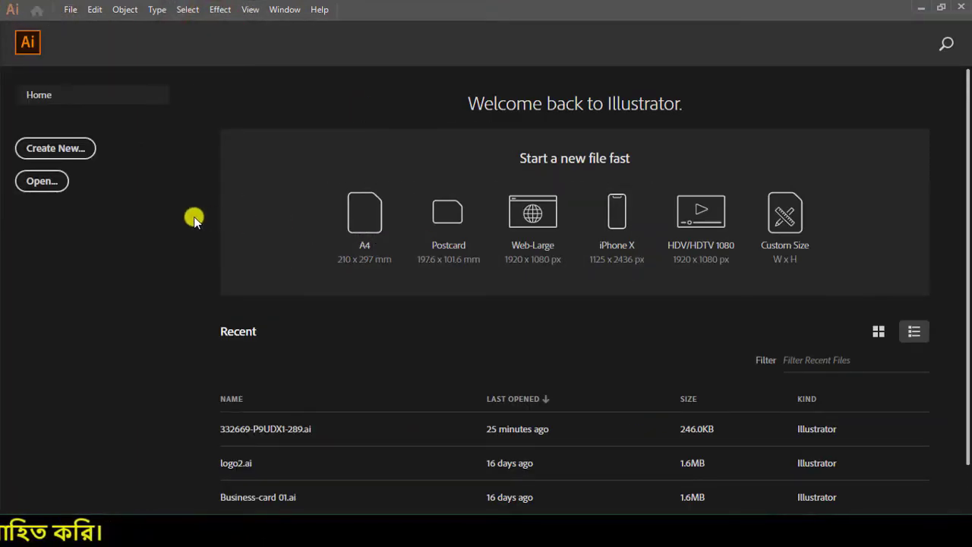
- Create a new document from the recent A4 preset with 4 artboards
click(63, 149)
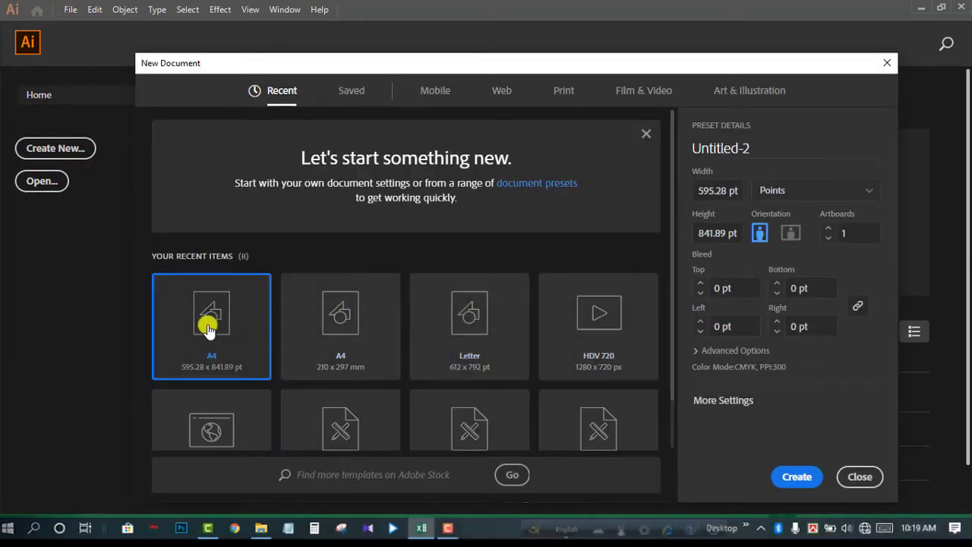
click(211, 327)
click(855, 234)
text(4)
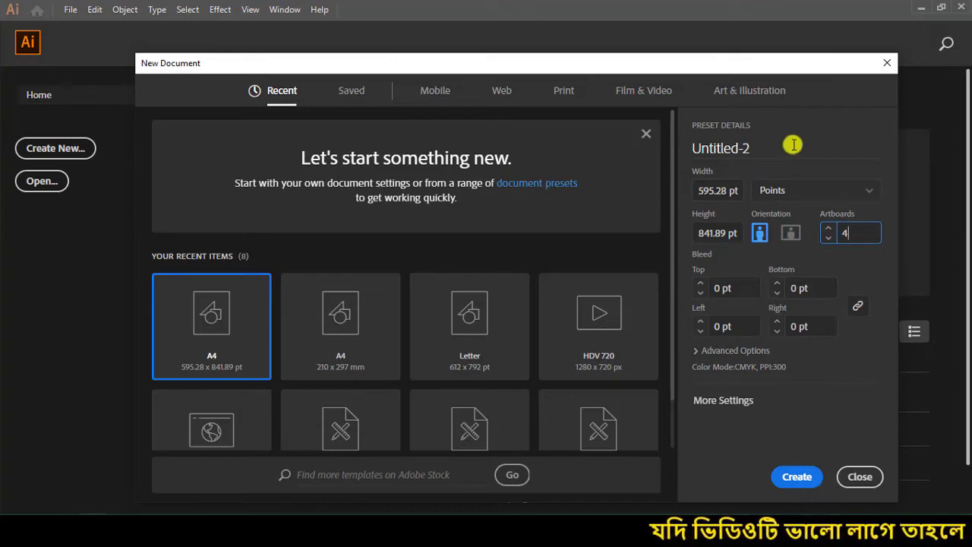
click(789, 479)
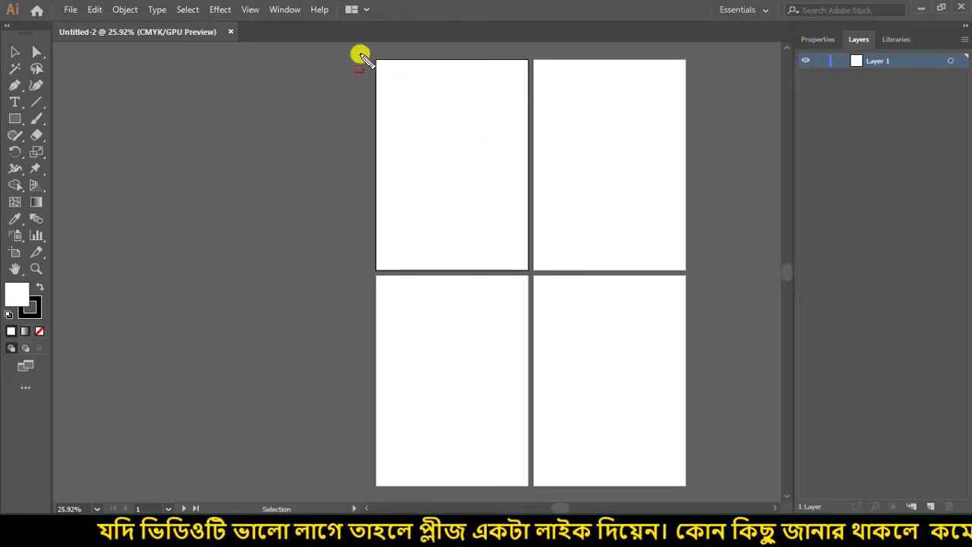
- Click through the four artboards, activating each one in turn
mouse_move(365, 44)
mouse_down()
mouse_move(700, 431)
mouse_move(706, 496)
mouse_up()
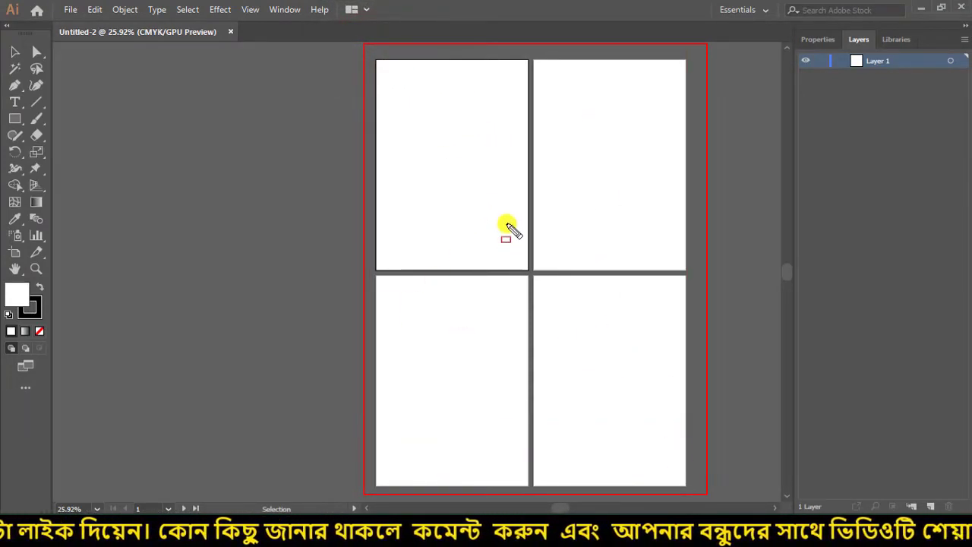
click(604, 112)
click(471, 188)
click(466, 312)
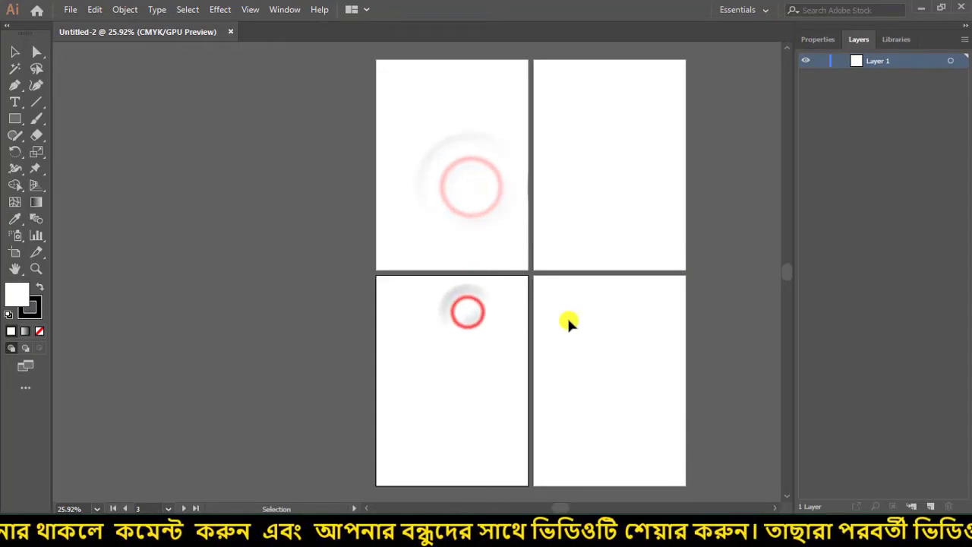
click(569, 320)
click(456, 164)
click(578, 158)
click(594, 339)
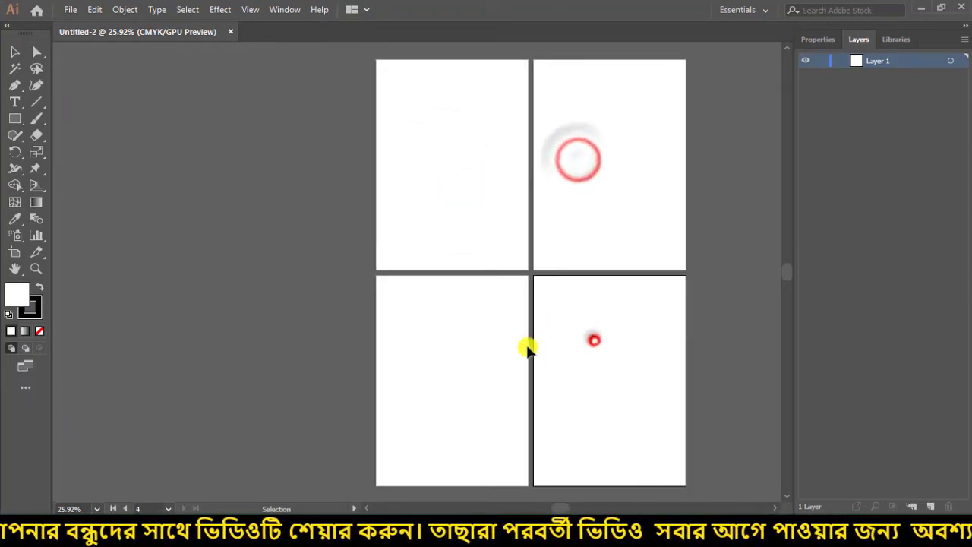
click(508, 351)
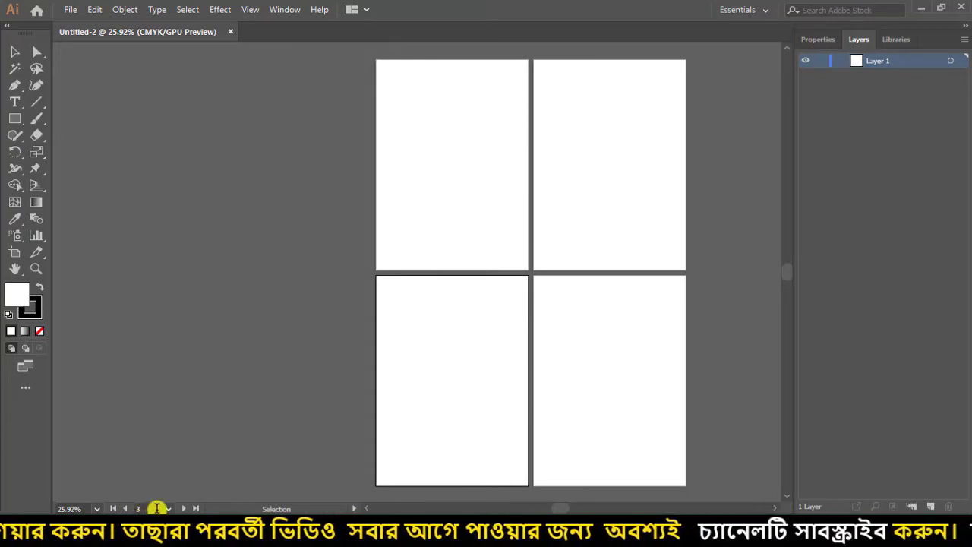
- Show the status-bar artboard number list, then close Untitled-2
click(168, 508)
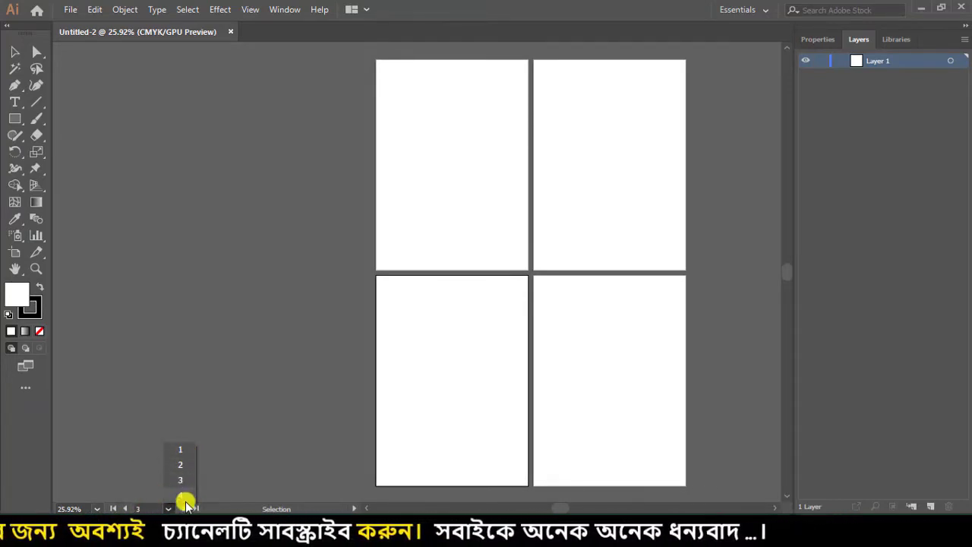
click(232, 38)
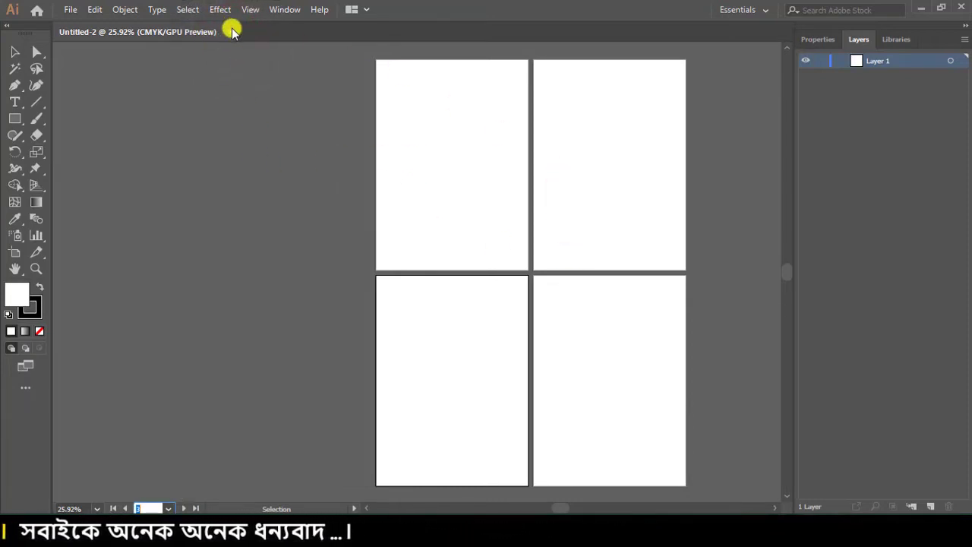
click(233, 32)
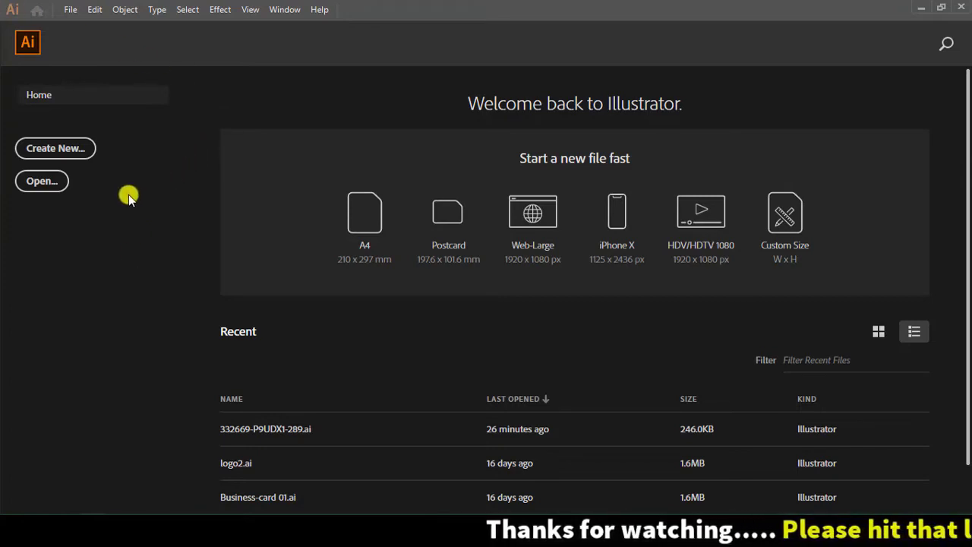
click(33, 180)
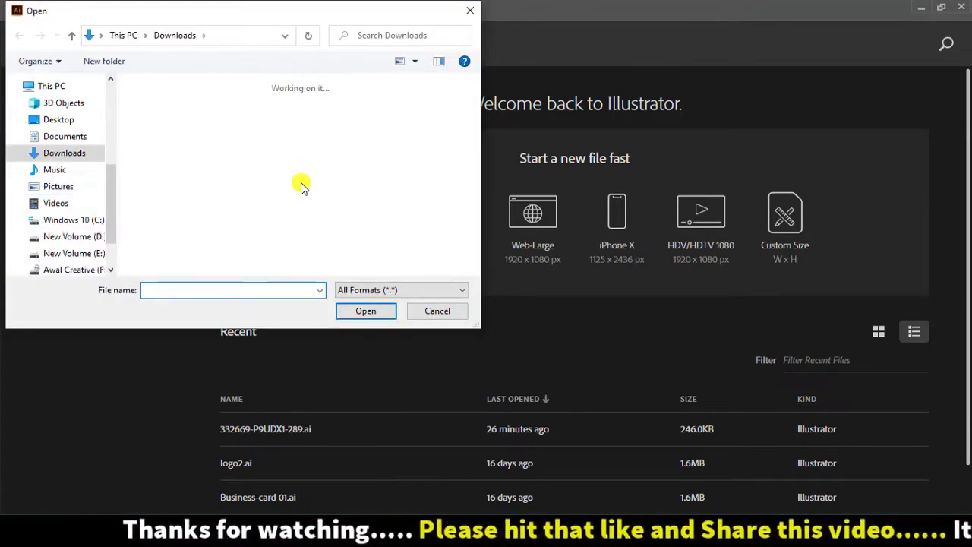
click(255, 237)
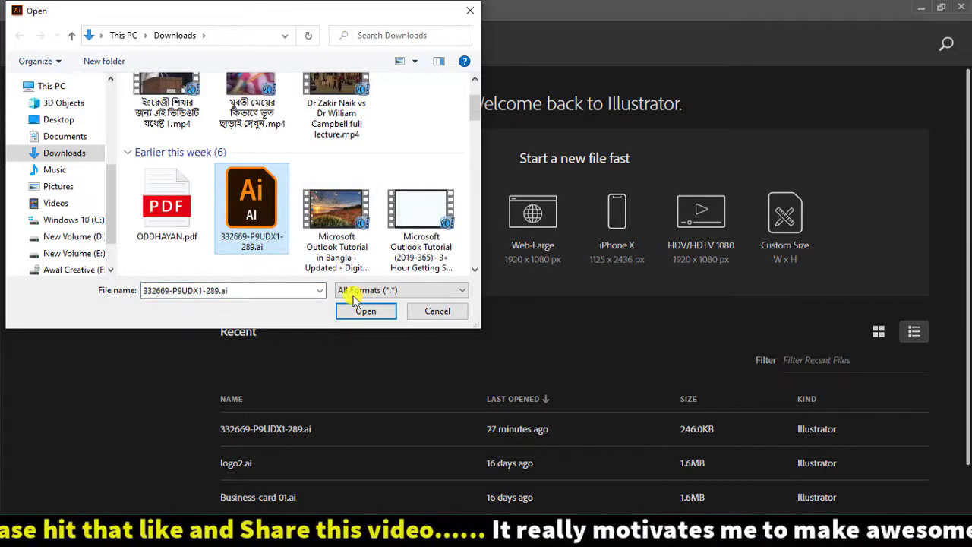
click(366, 312)
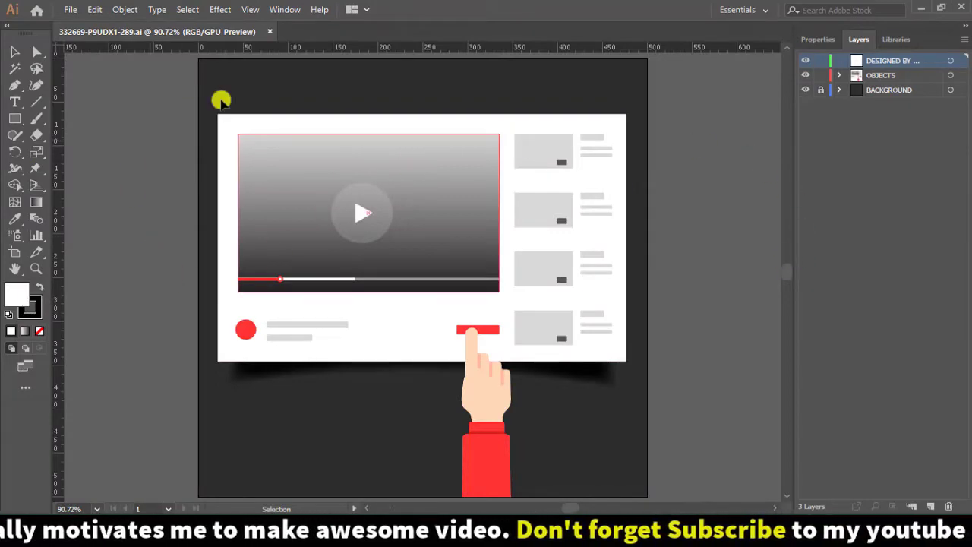
scroll(717, 310, up, 1)
scroll(717, 310, up, 1)
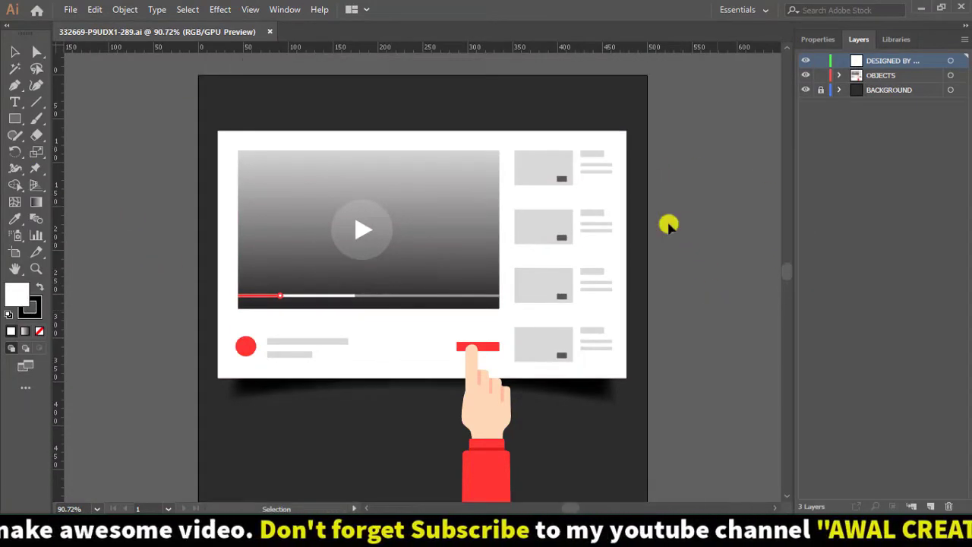
click(271, 32)
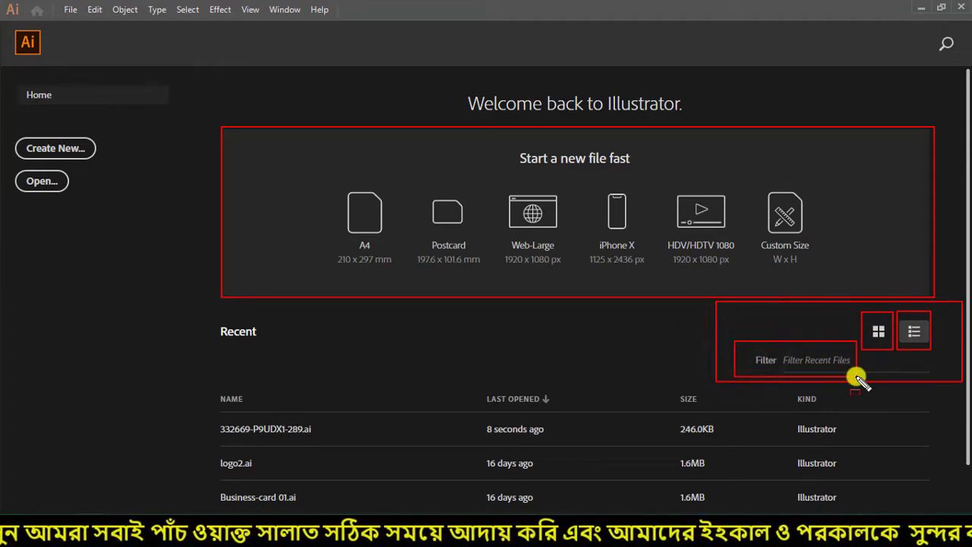
scroll(441, 438, down, 2)
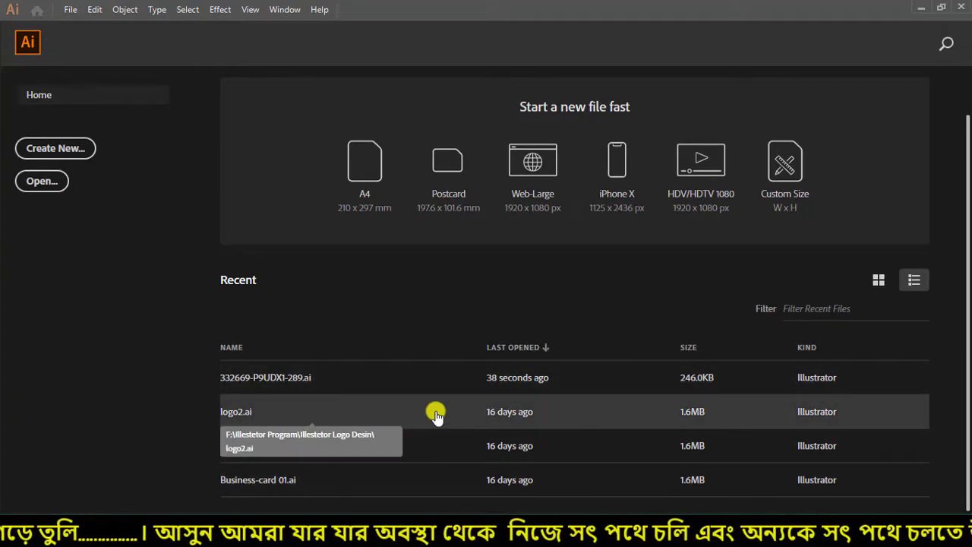
click(878, 287)
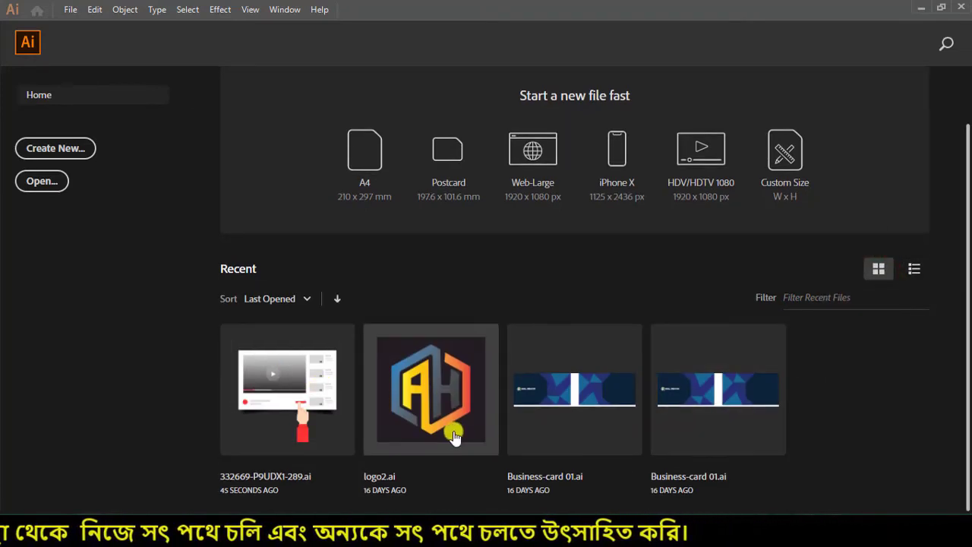
click(917, 271)
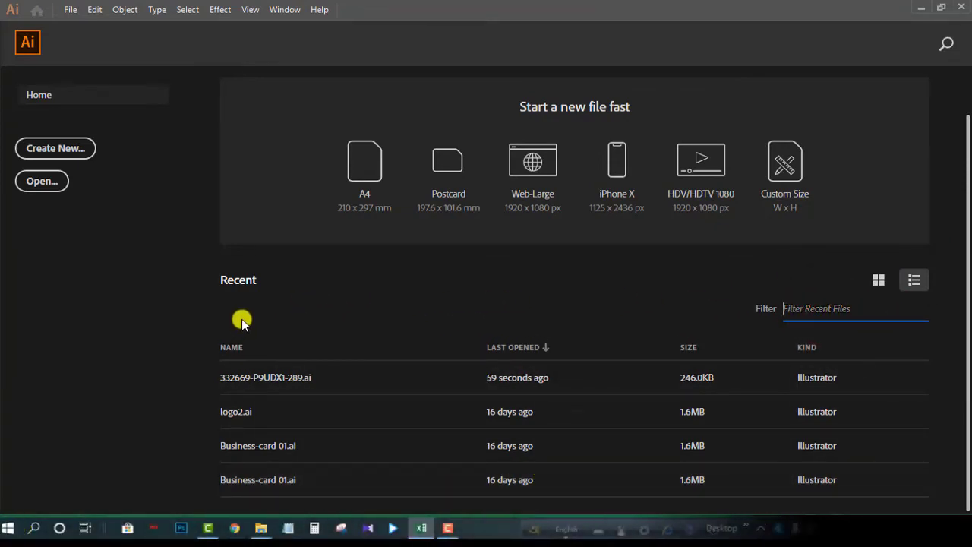
drag(198, 325, 340, 500)
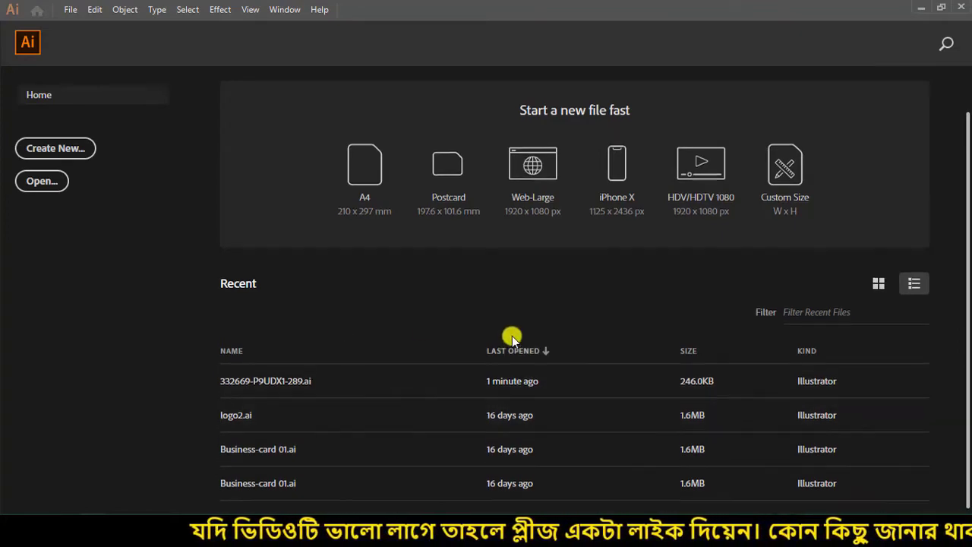
scroll(510, 332, up, 2)
scroll(480, 330, down, 2)
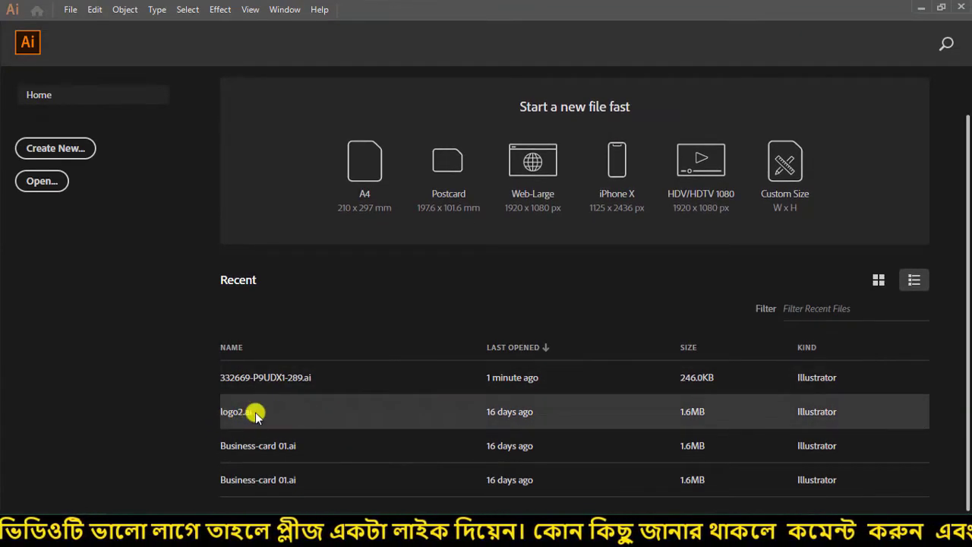
click(808, 309)
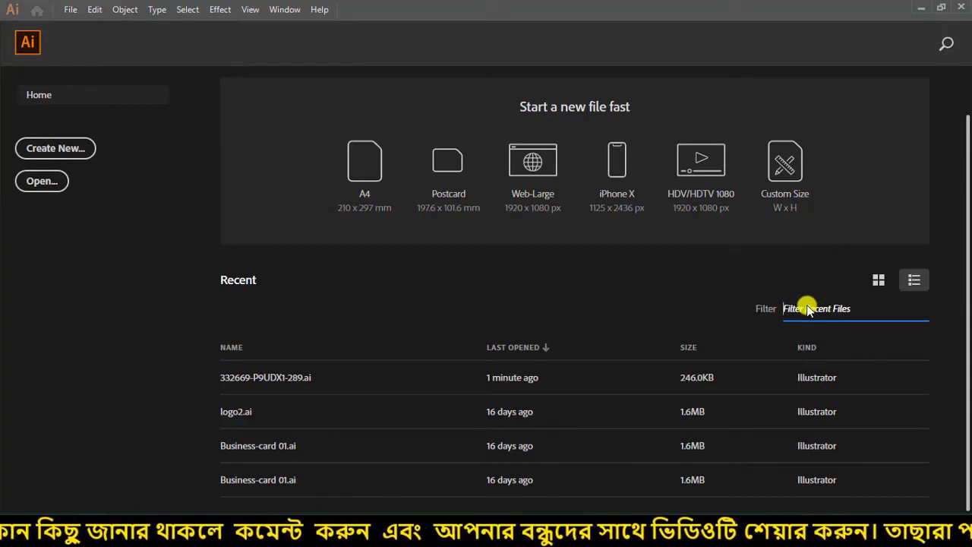
text(logo)
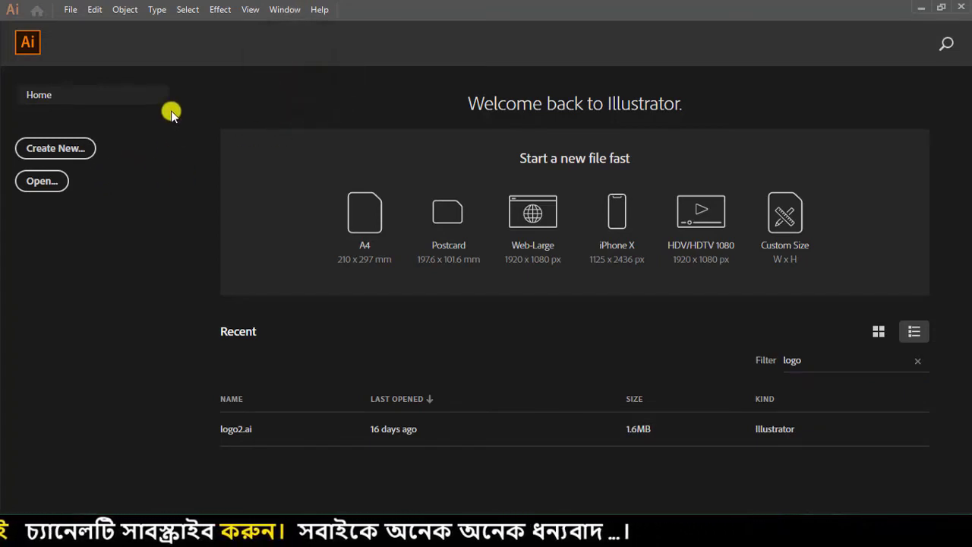
- Create a blank A4 document from the Print presets
click(44, 150)
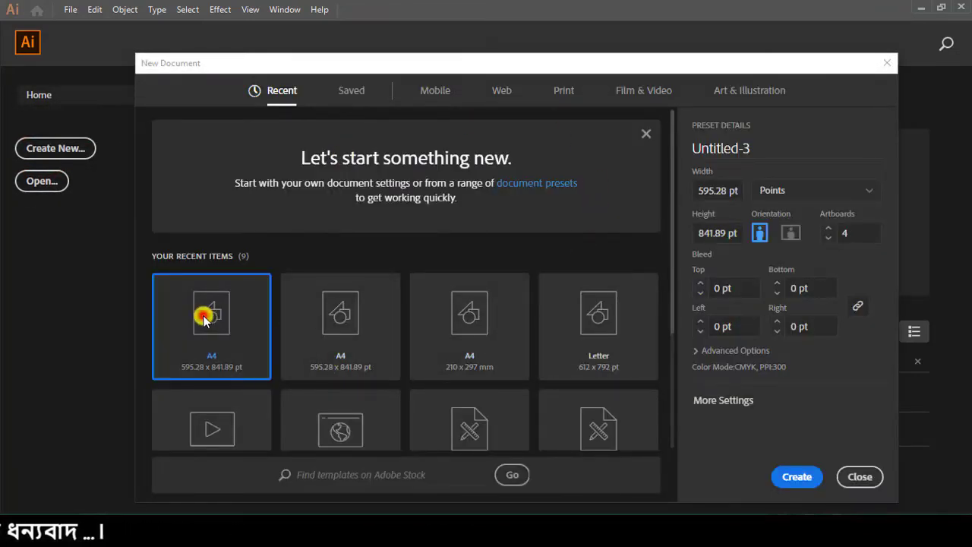
click(577, 93)
click(357, 188)
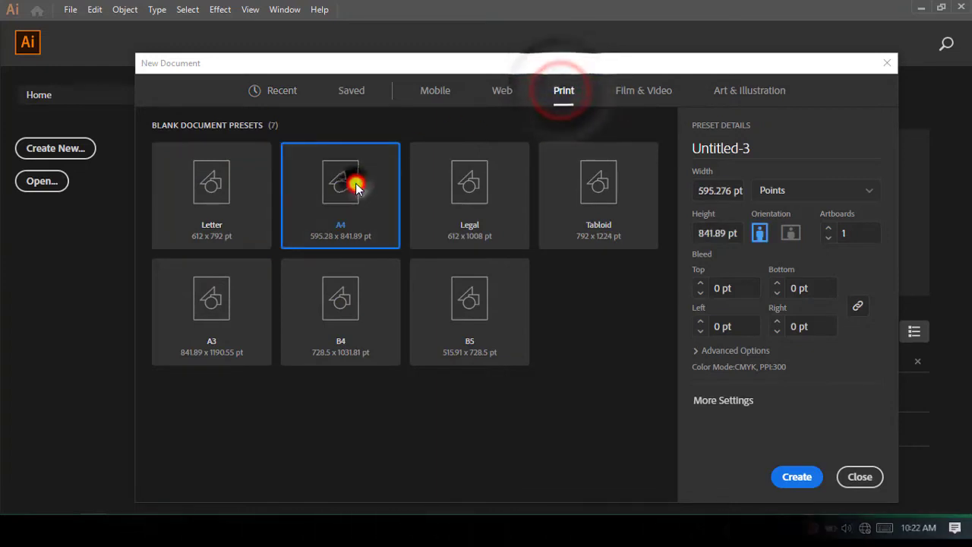
click(794, 476)
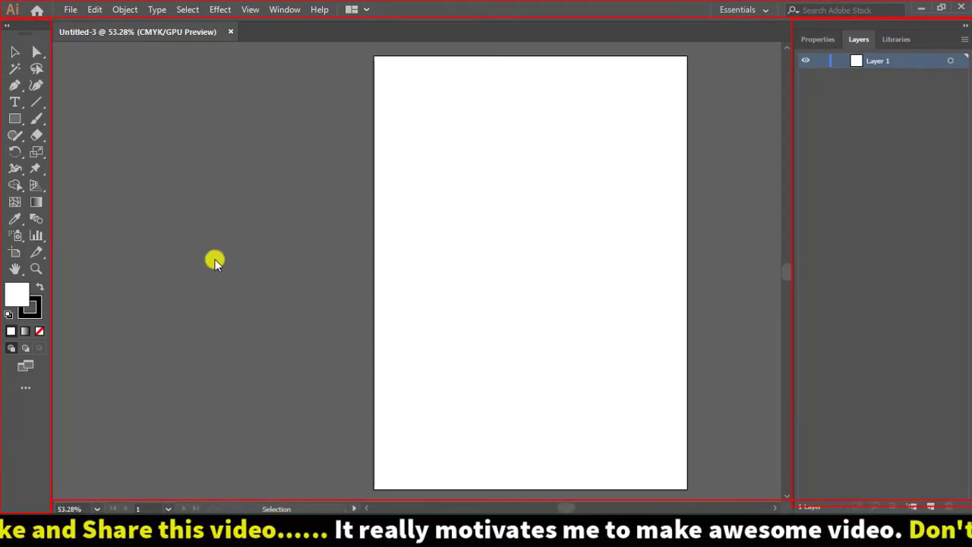
- Visit the Home screen, browse the File, Edit and Object menus, and show Arrange Documents options
click(37, 11)
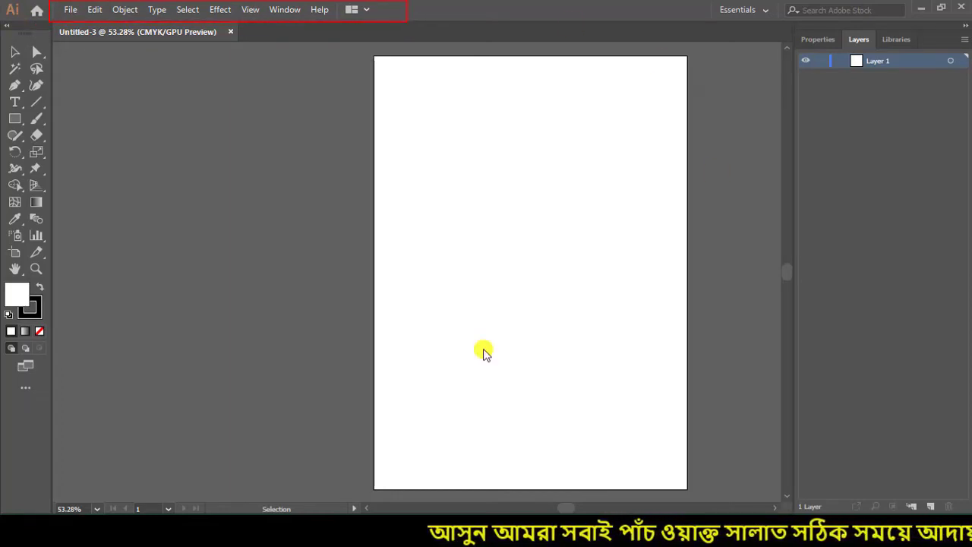
click(70, 9)
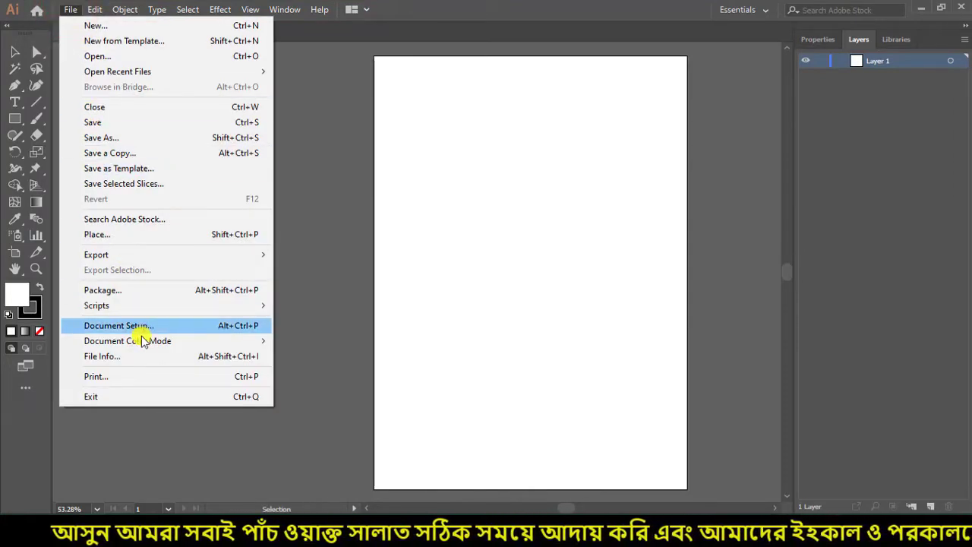
click(95, 7)
click(94, 10)
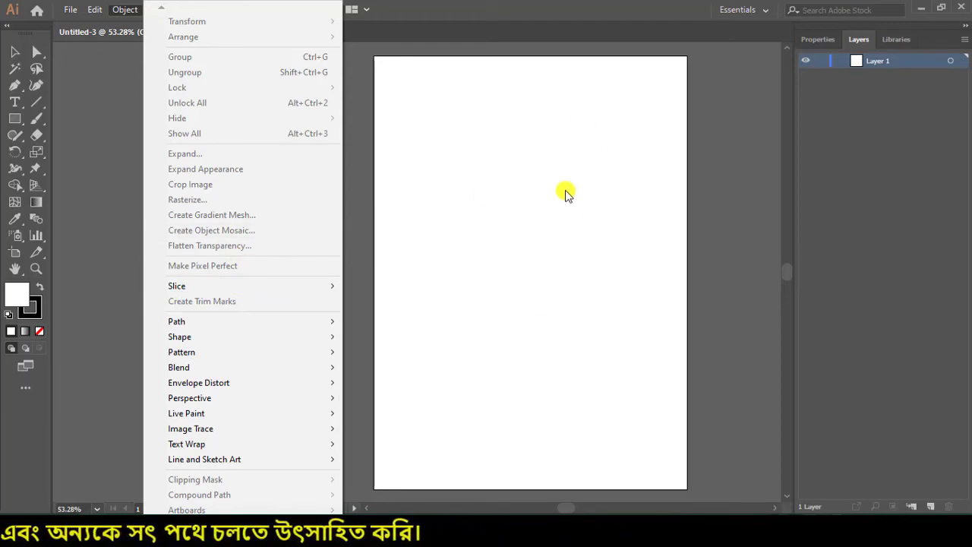
click(517, 6)
click(363, 9)
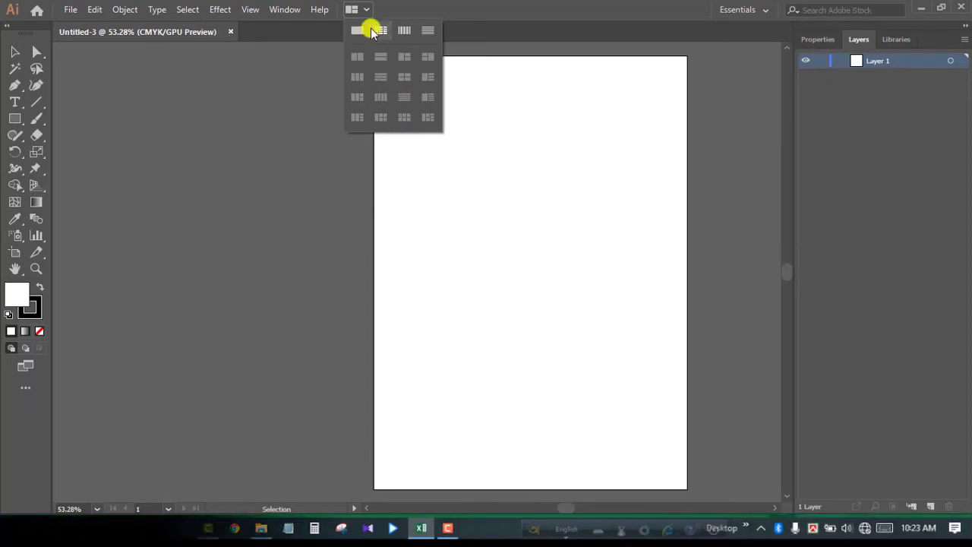
- Dismiss the Arrange Documents list and choose the Web workspace from the switcher
click(445, 6)
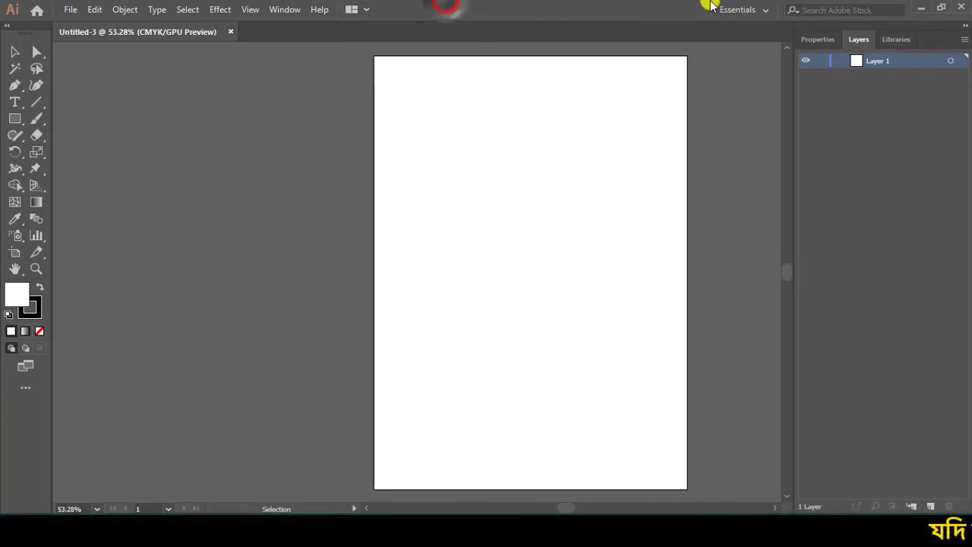
click(767, 10)
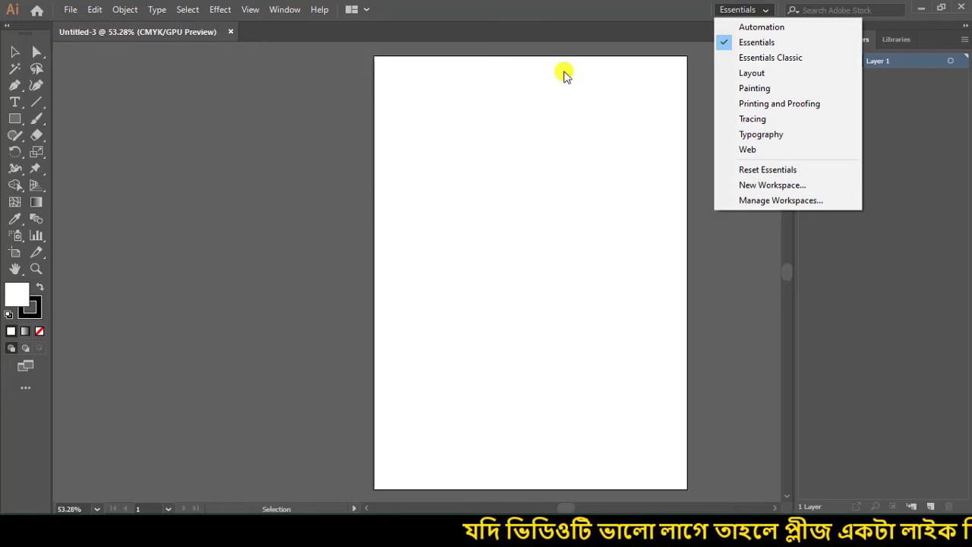
click(749, 149)
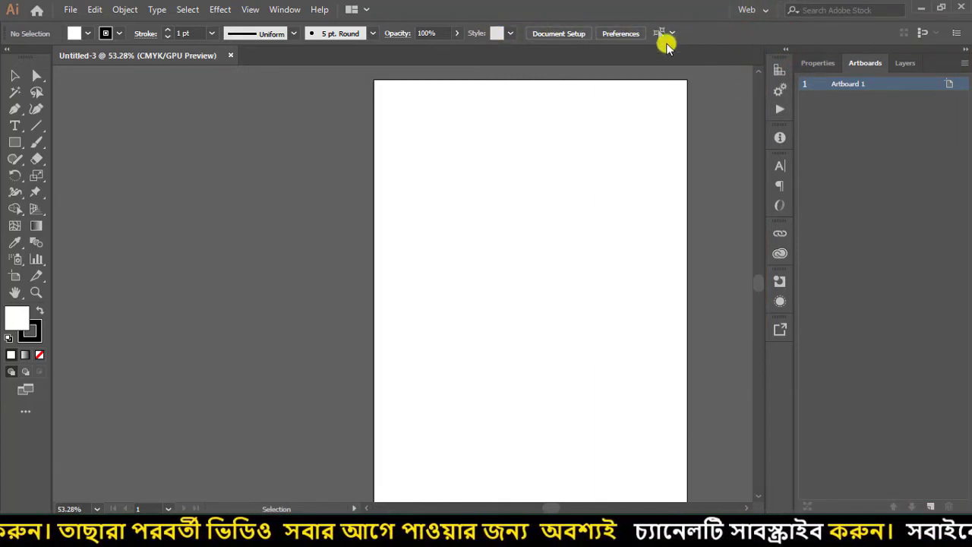
- Switch to the Typography workspace, then change to the Painting workspace
click(771, 12)
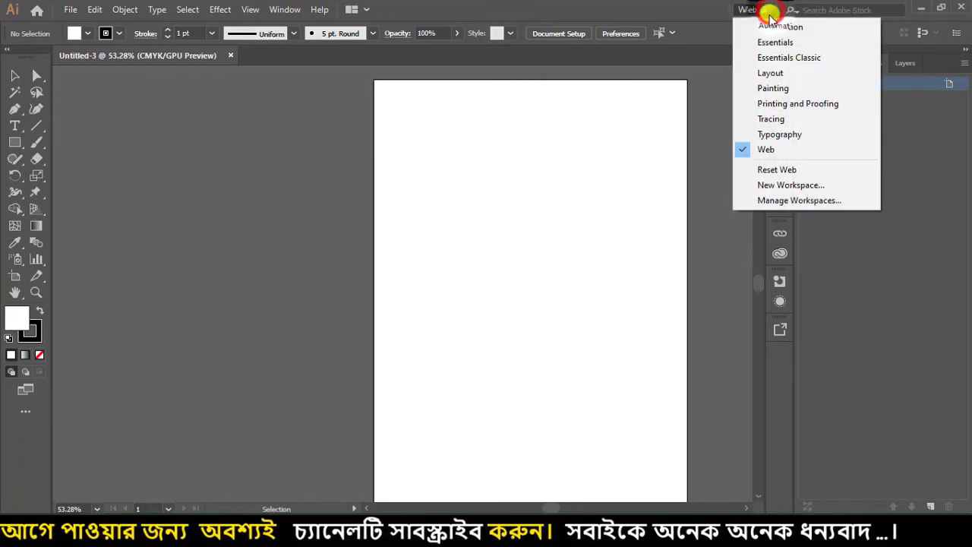
click(788, 136)
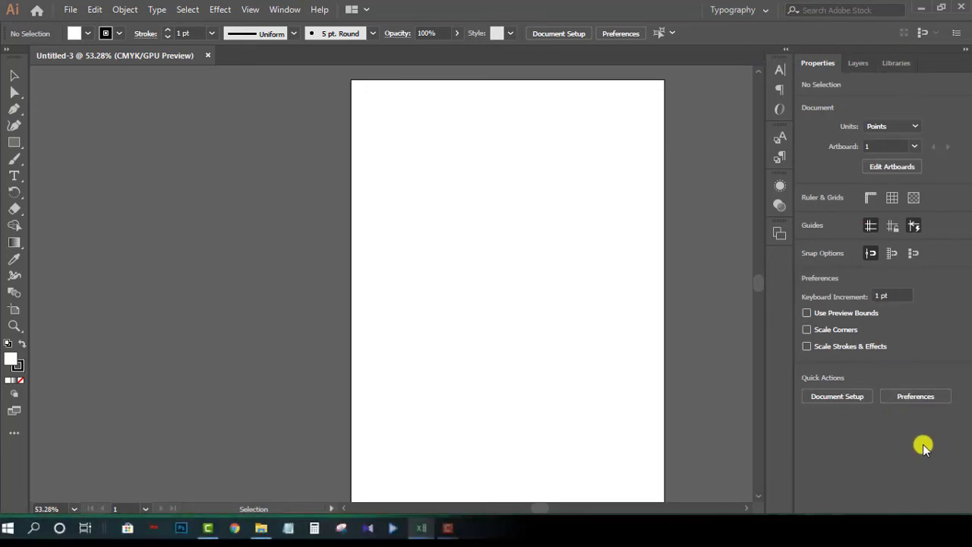
click(762, 7)
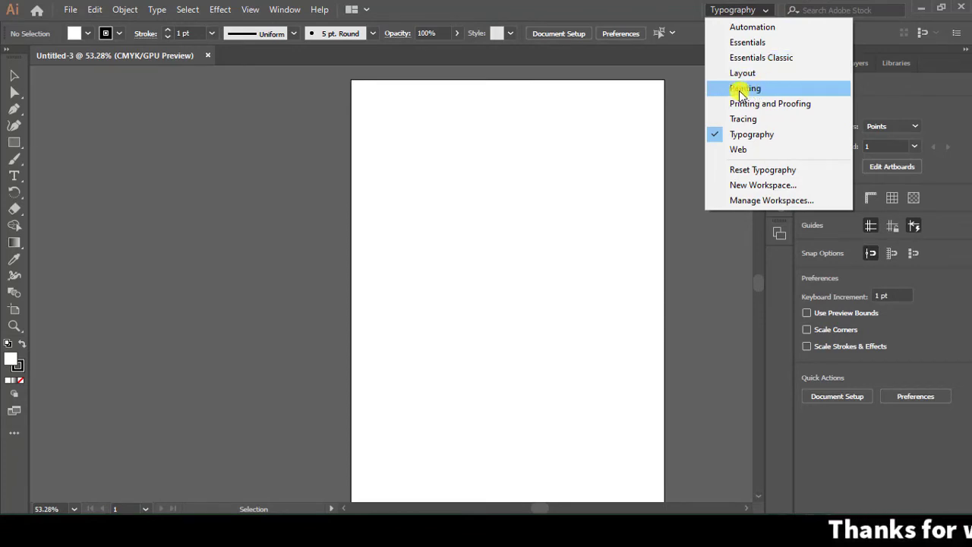
click(739, 90)
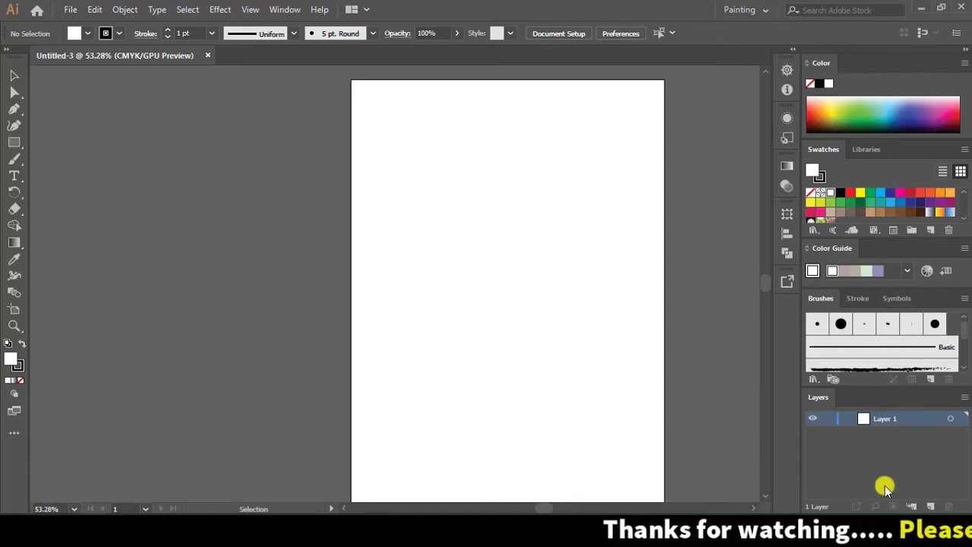
- Show the Libraries and Stroke panels in place of Swatches and Brushes
click(820, 63)
click(824, 149)
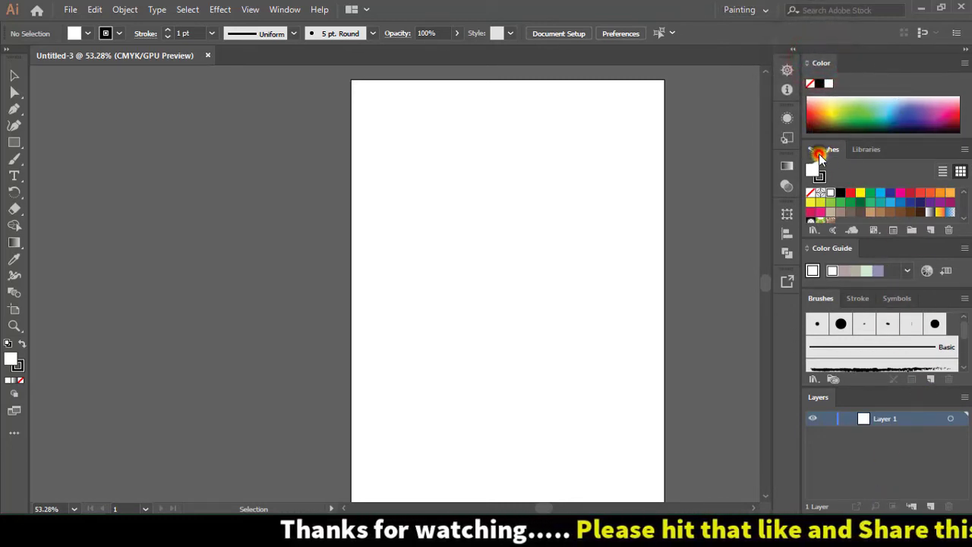
click(857, 150)
click(855, 314)
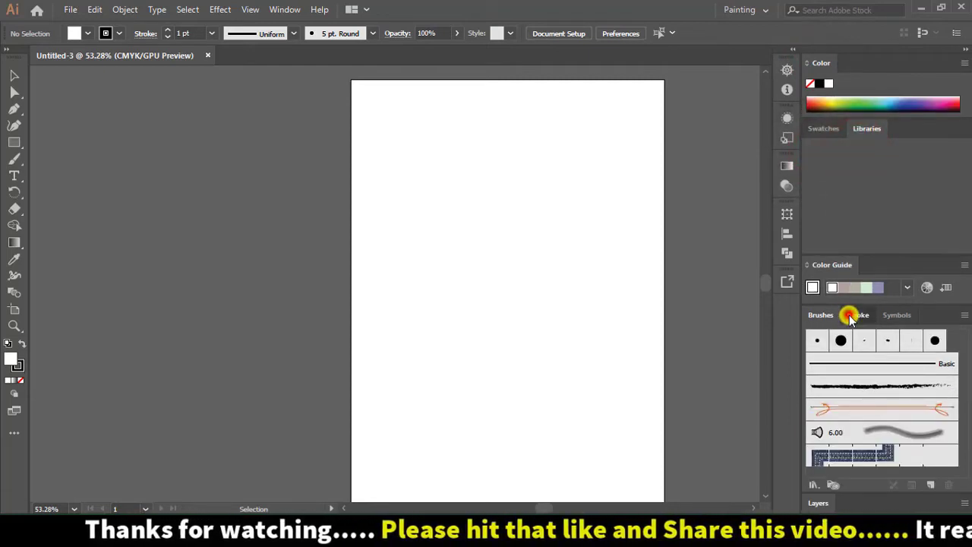
- Tear the Color panel out as a floating panel and dock it back
click(810, 59)
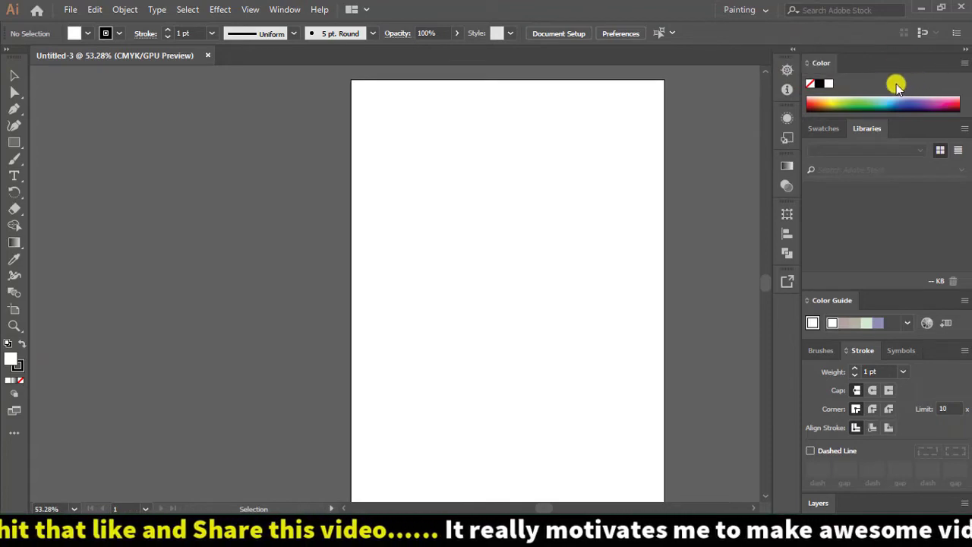
click(817, 63)
drag(817, 63, 557, 114)
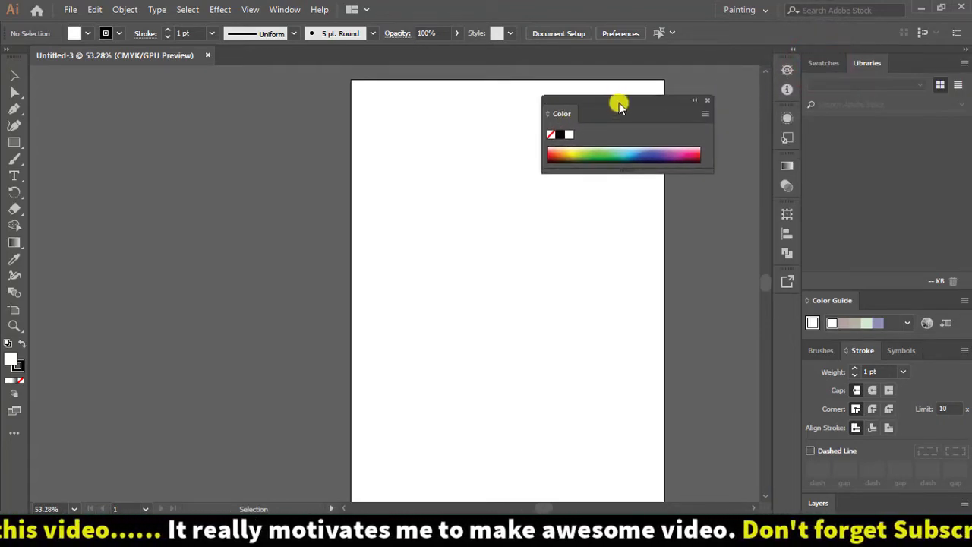
mouse_move(620, 99)
mouse_down()
mouse_move(519, 131)
mouse_move(445, 126)
mouse_move(822, 113)
mouse_move(835, 54)
mouse_up()
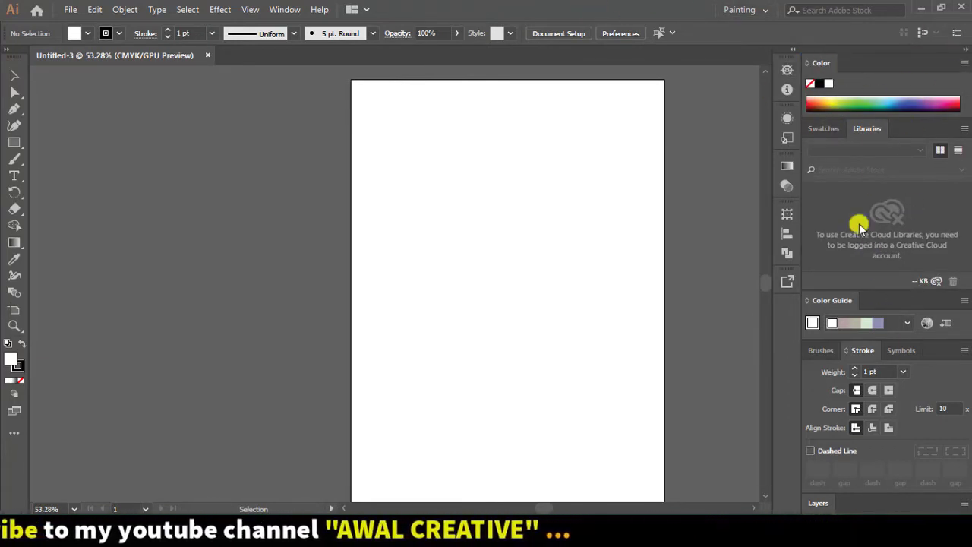
- Drag the top dock icon group out and back, then pull out and close the top panel
drag(787, 65, 678, 65)
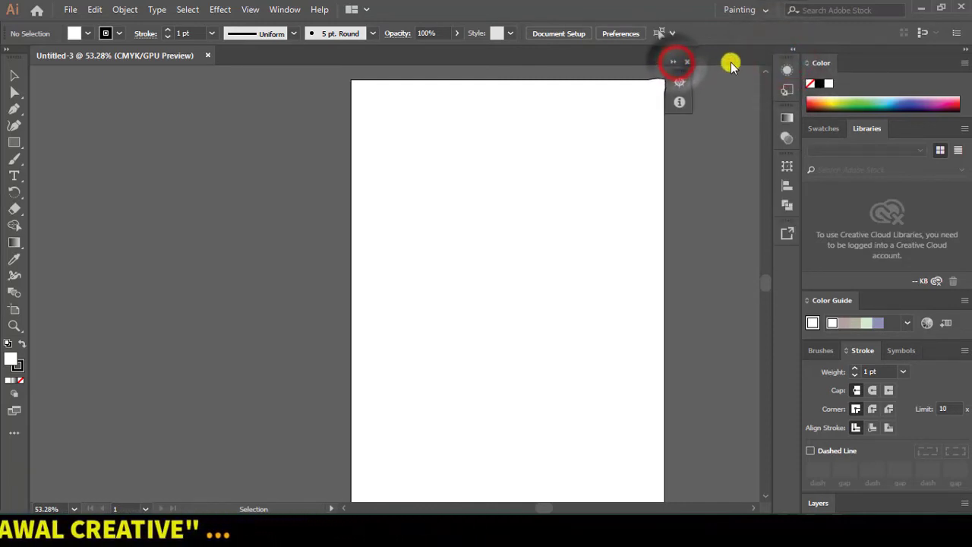
click(672, 61)
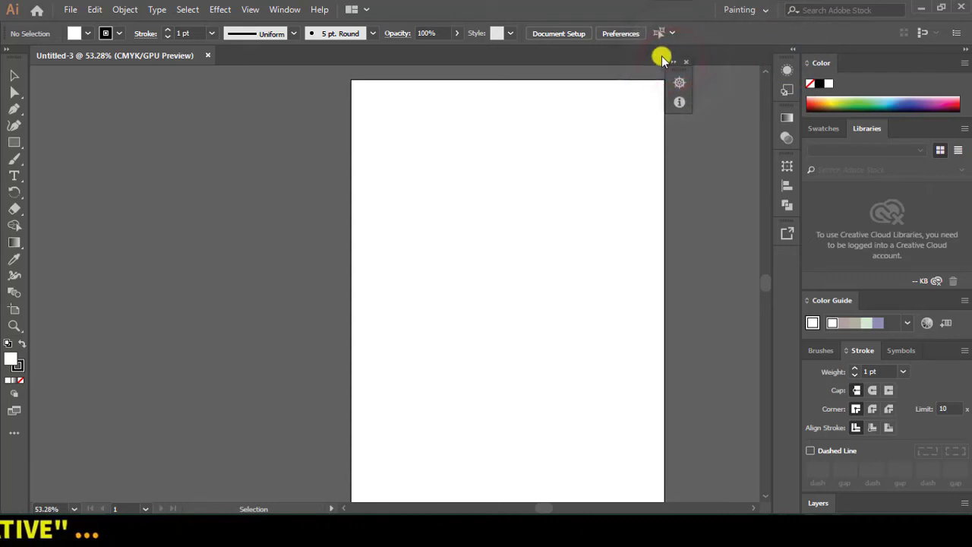
mouse_move(676, 69)
mouse_down()
mouse_move(770, 68)
mouse_move(777, 59)
mouse_up()
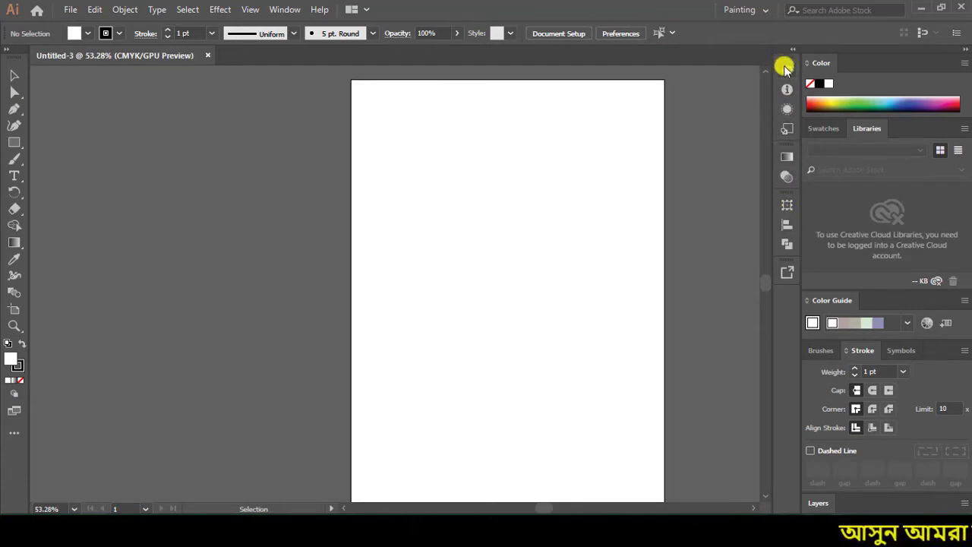
drag(785, 68, 686, 106)
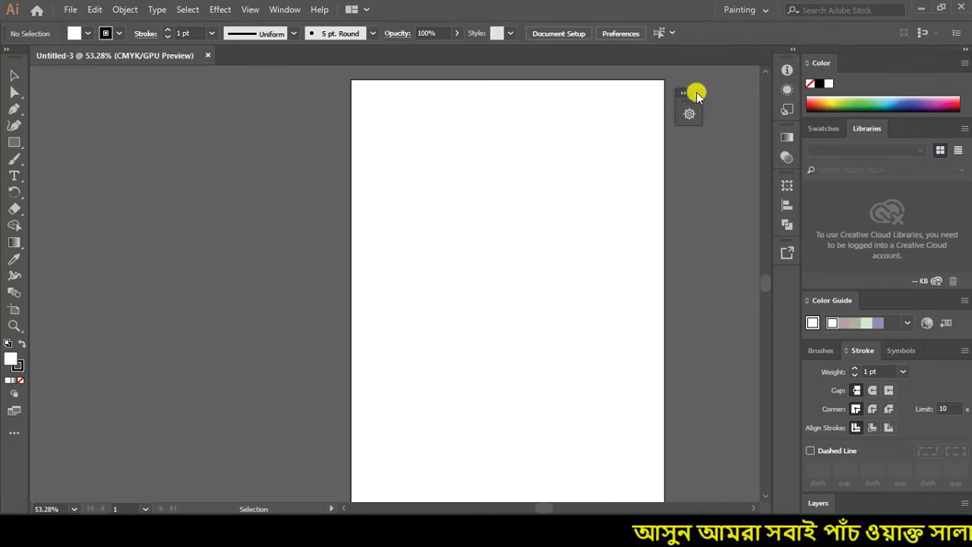
click(698, 93)
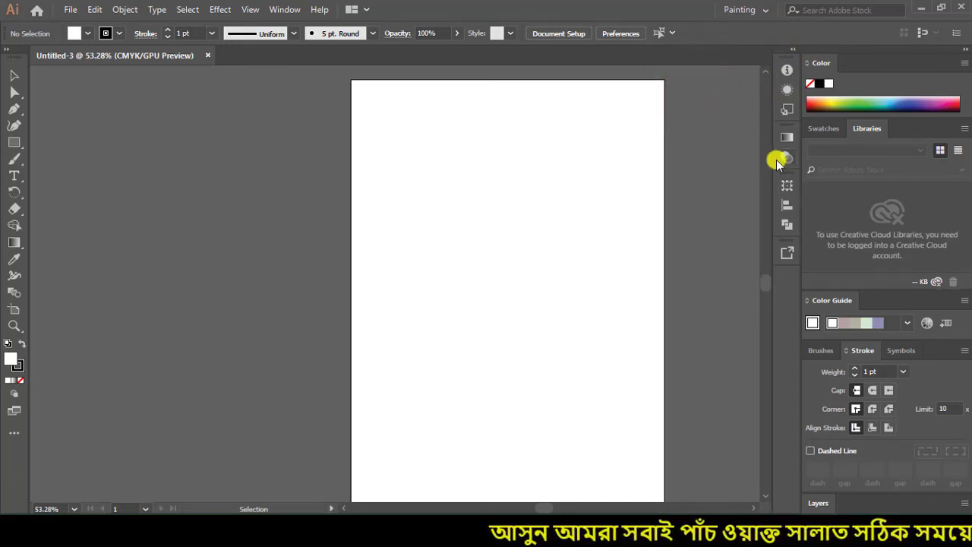
- Open the Align panel, collapse and reopen it, close it, and reopen the Window menu
click(285, 9)
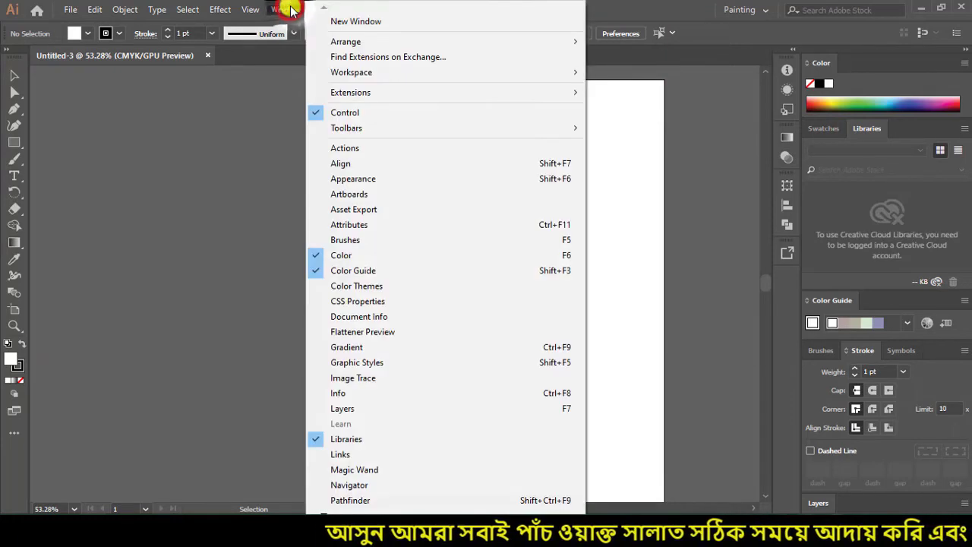
click(341, 164)
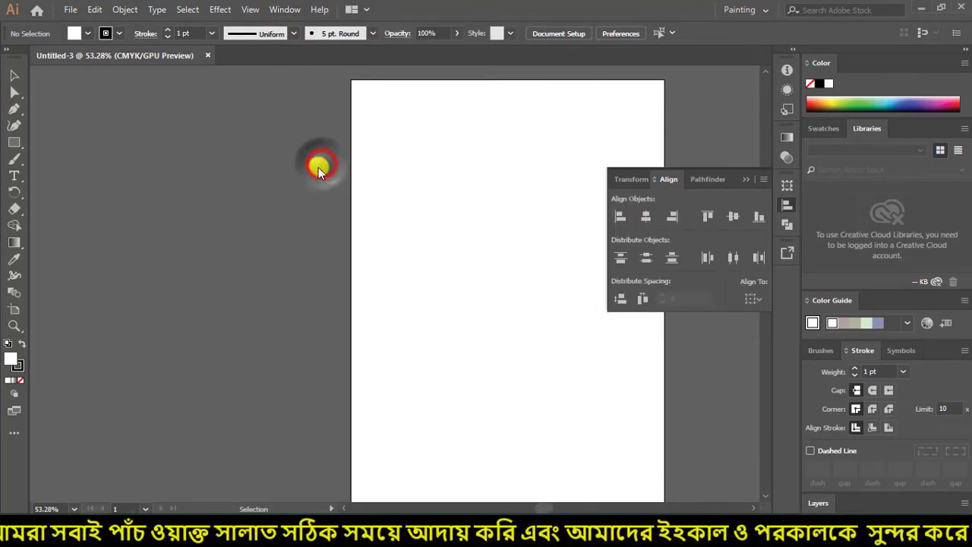
click(747, 182)
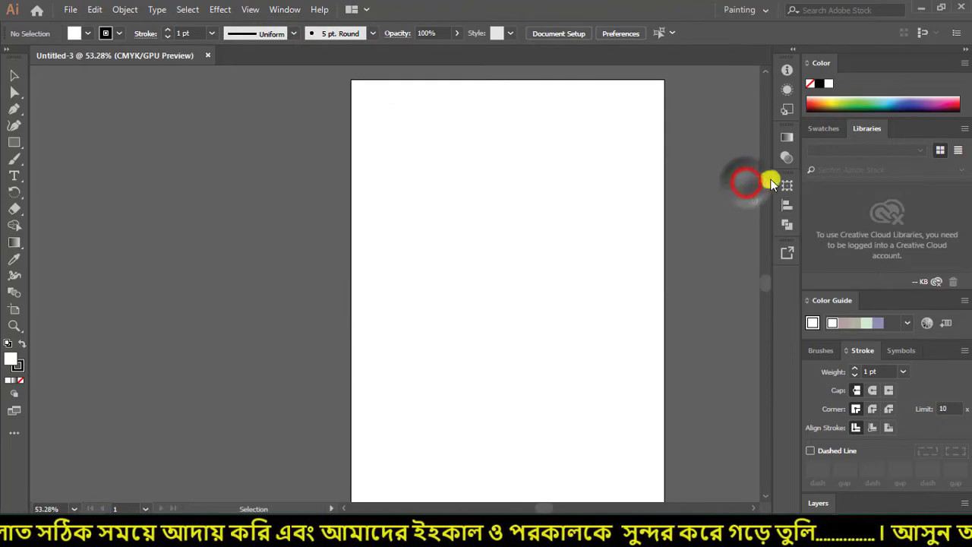
click(787, 205)
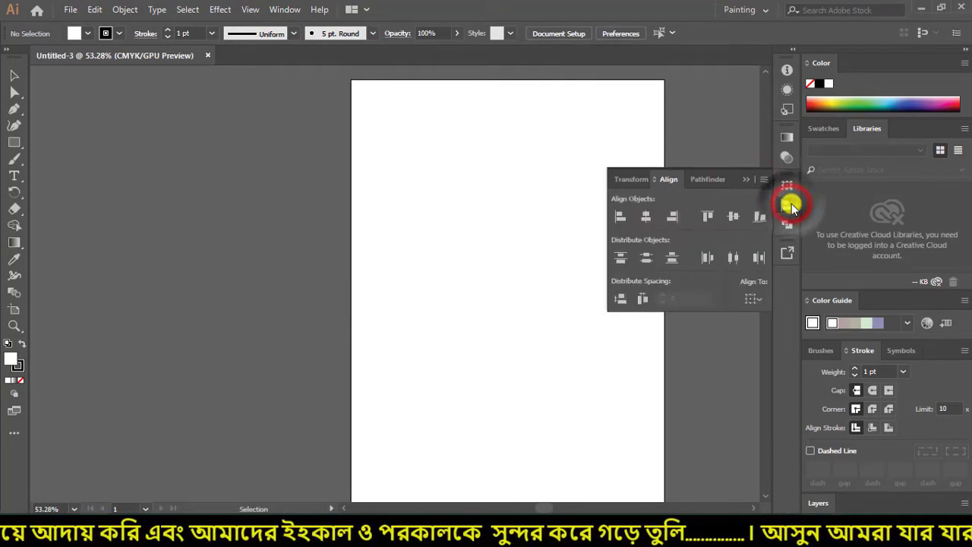
click(746, 180)
click(283, 9)
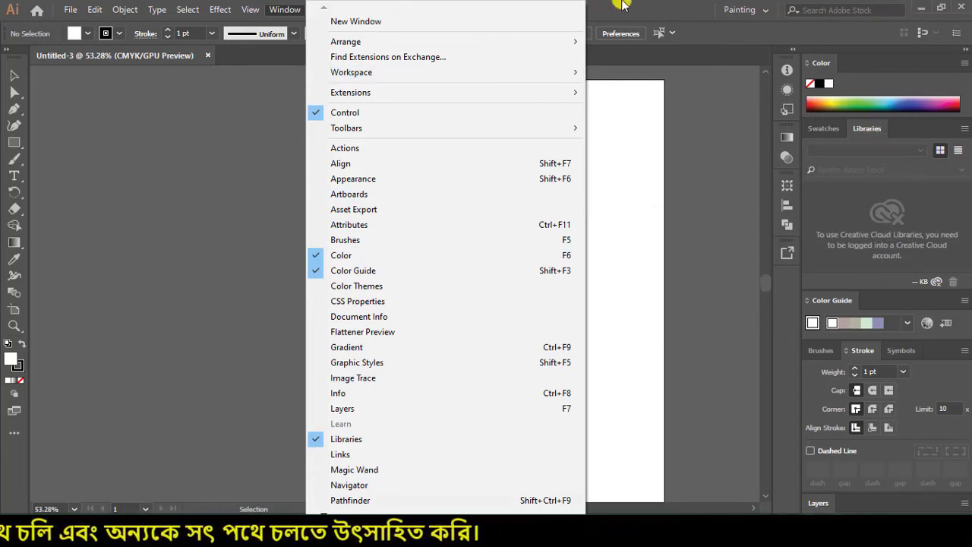
click(658, 6)
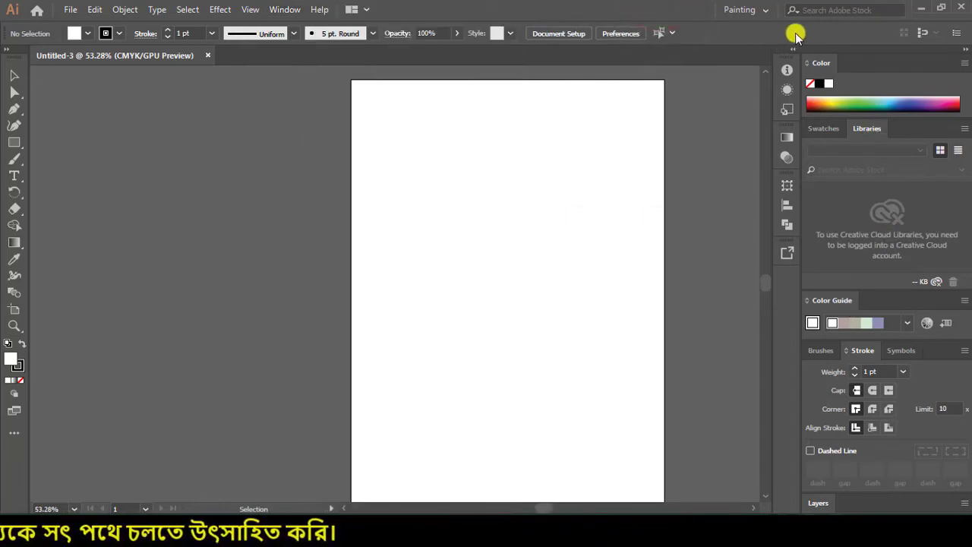
click(810, 10)
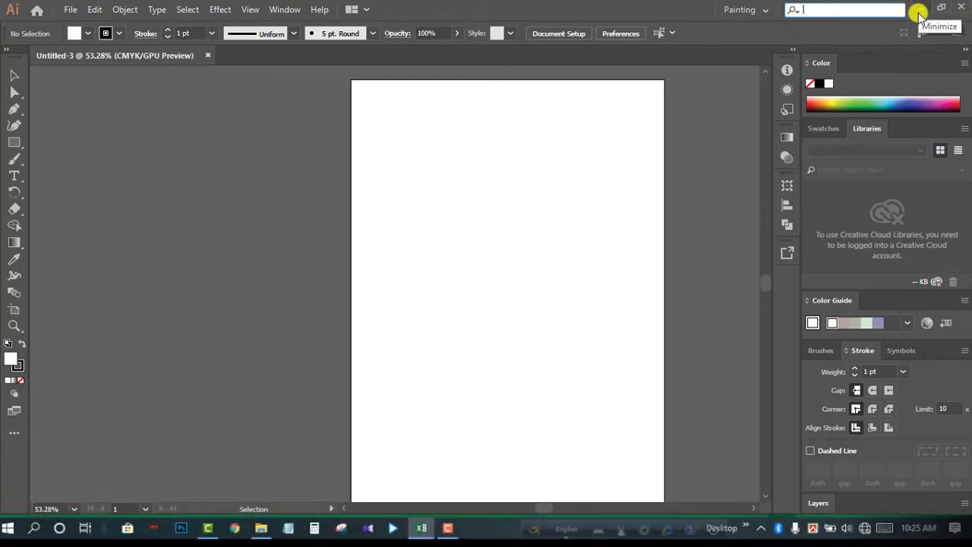
click(522, 6)
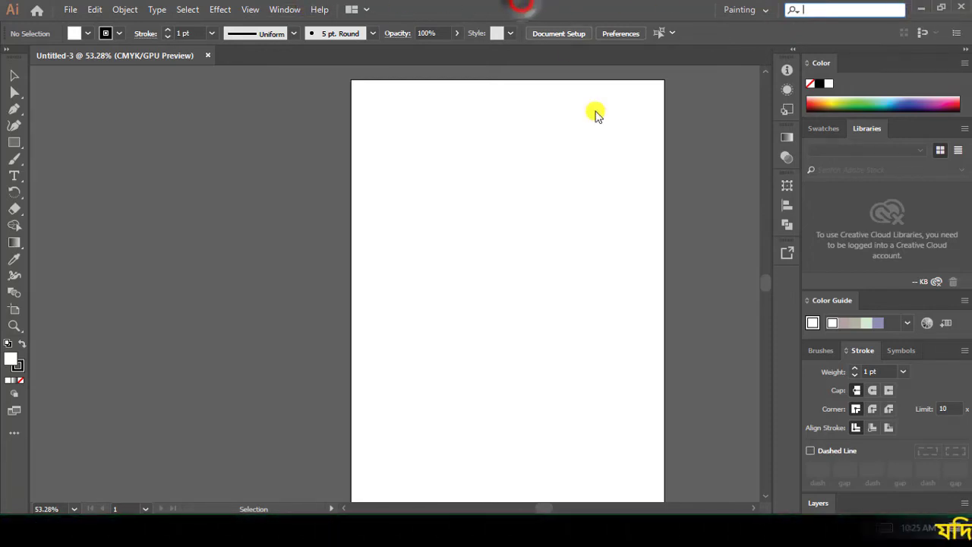
click(921, 6)
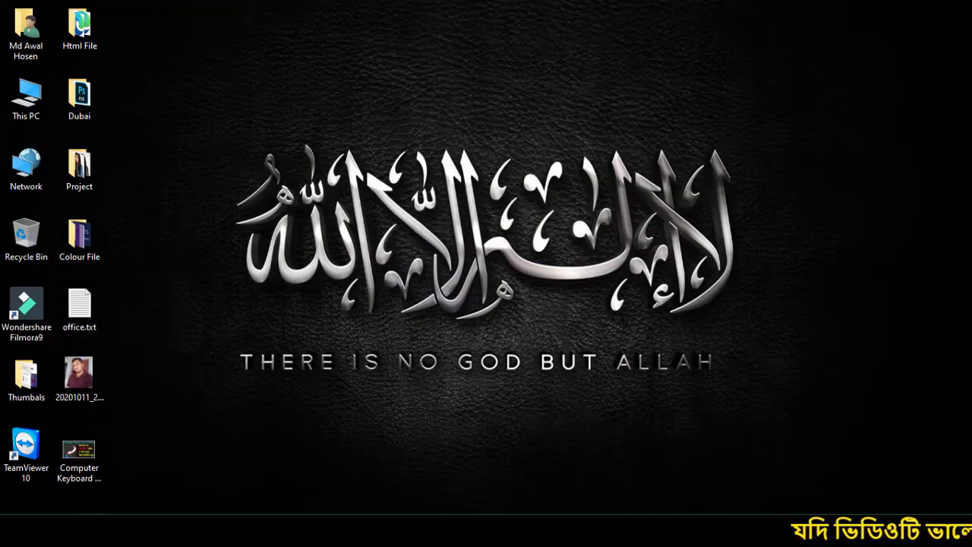
click(293, 162)
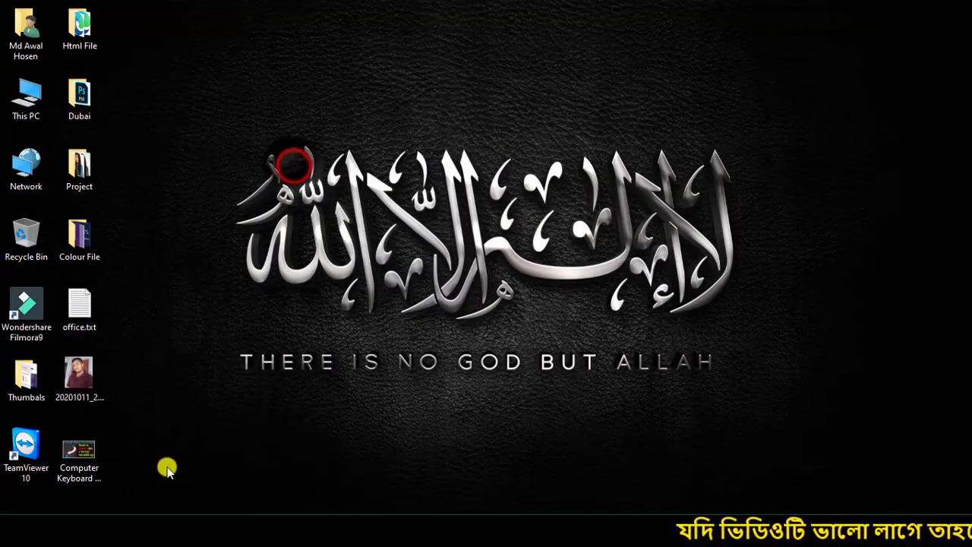
click(92, 494)
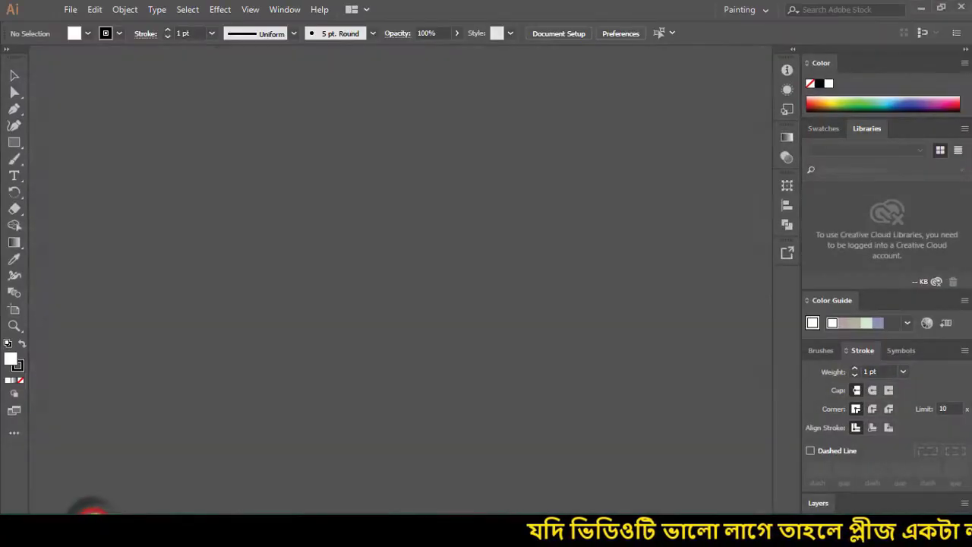
click(941, 9)
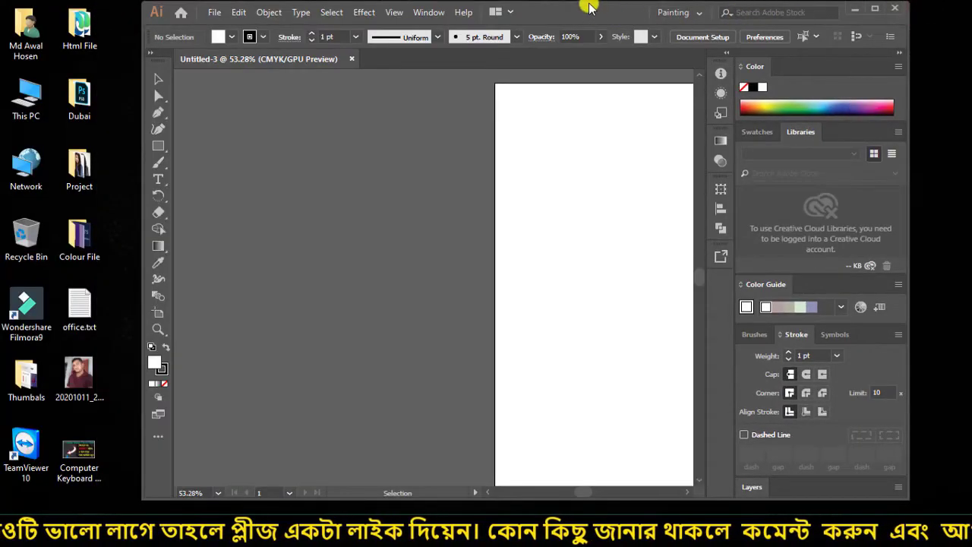
drag(583, 12, 571, 22)
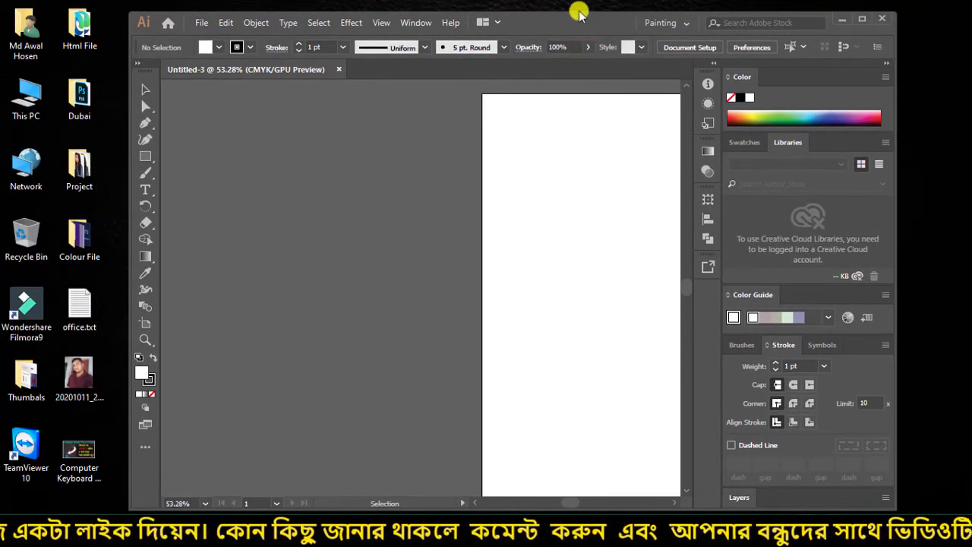
mouse_move(897, 99)
mouse_down()
mouse_move(795, 110)
mouse_move(907, 105)
mouse_up()
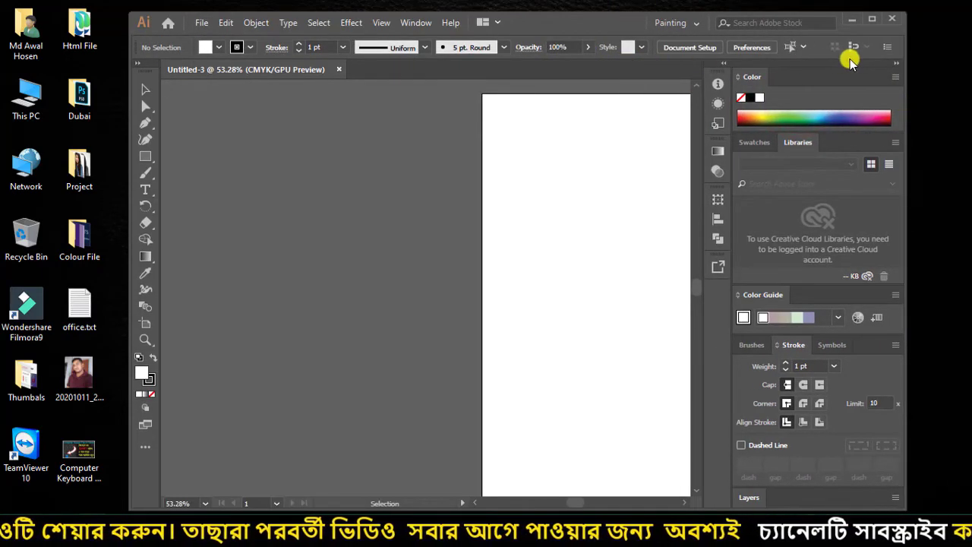
click(873, 20)
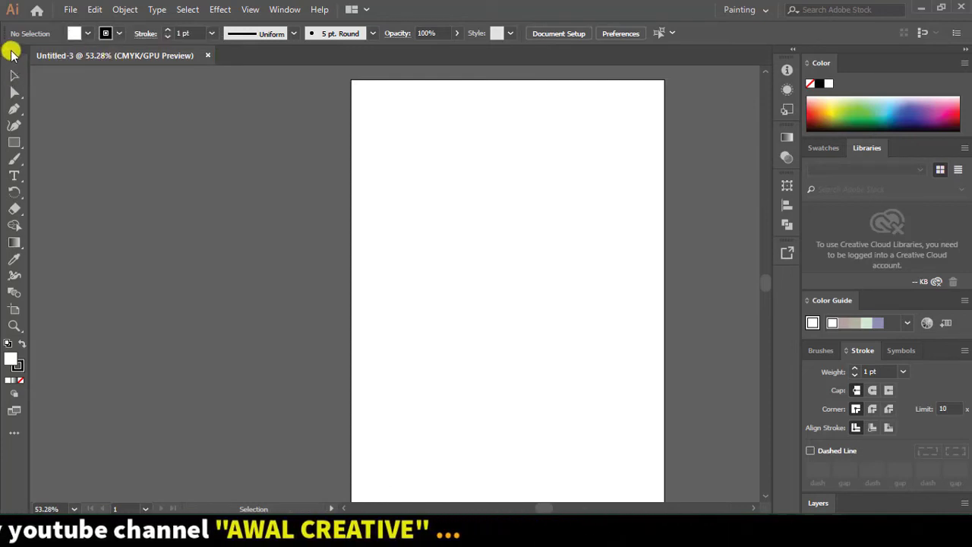
drag(16, 49, 217, 97)
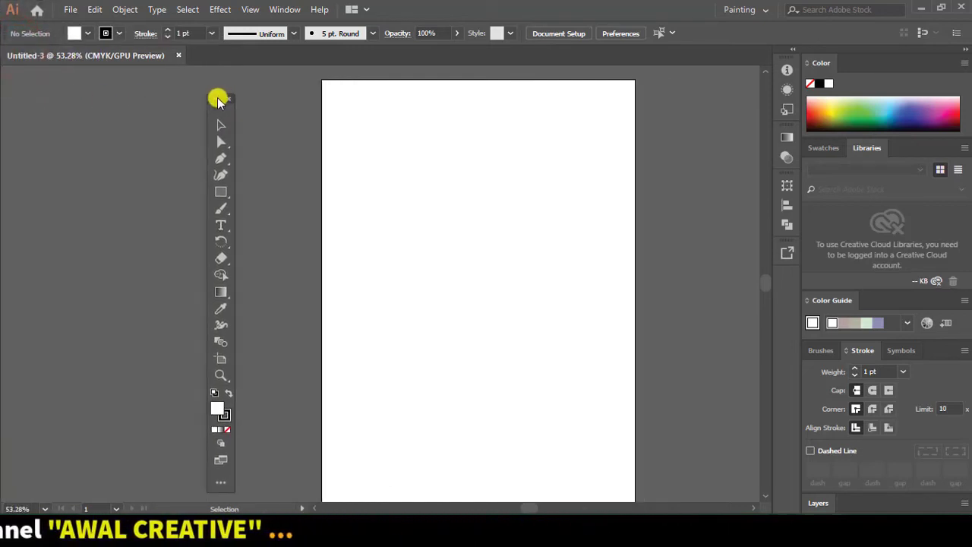
drag(216, 98, 199, 105)
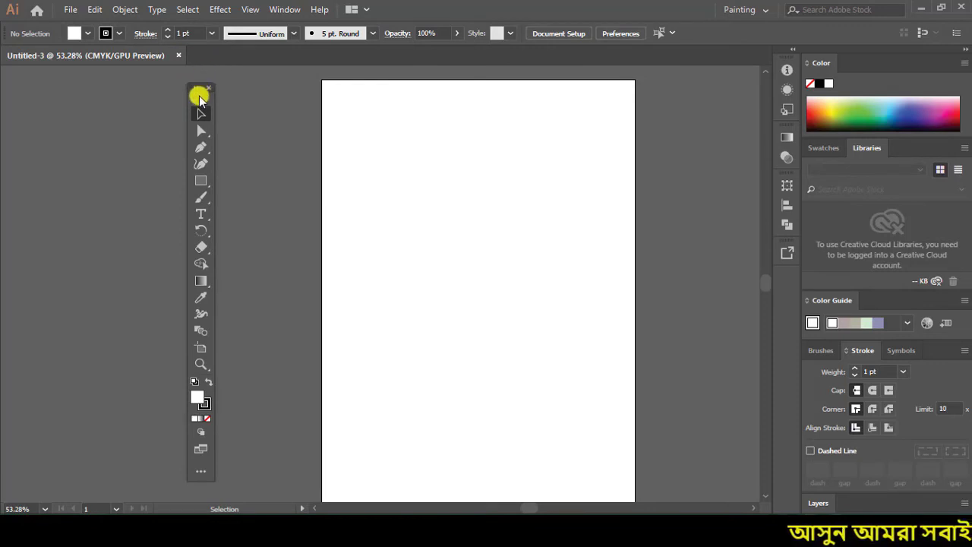
drag(202, 94, 25, 47)
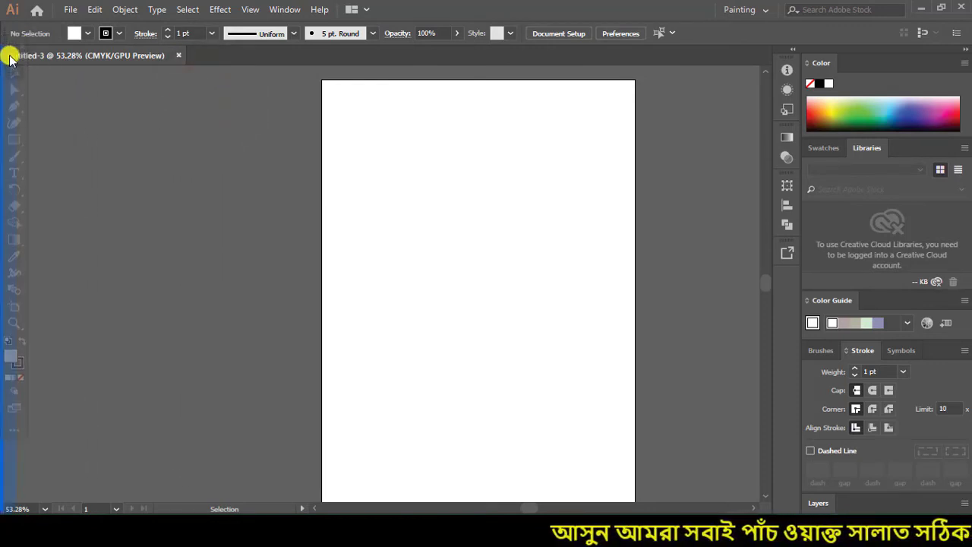
drag(25, 47, 8, 50)
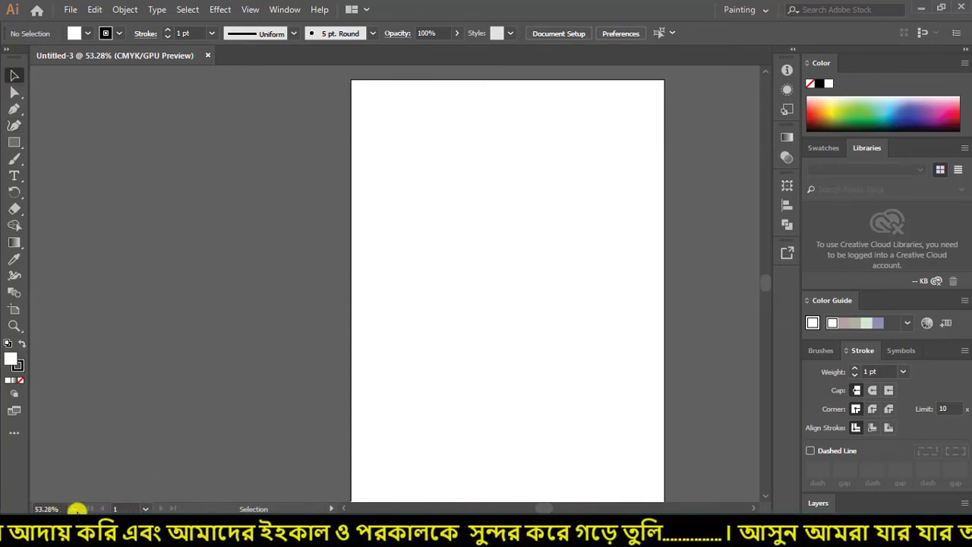
- Open the status-bar zoom list, dismiss it, then zoom in to 12750%
click(74, 509)
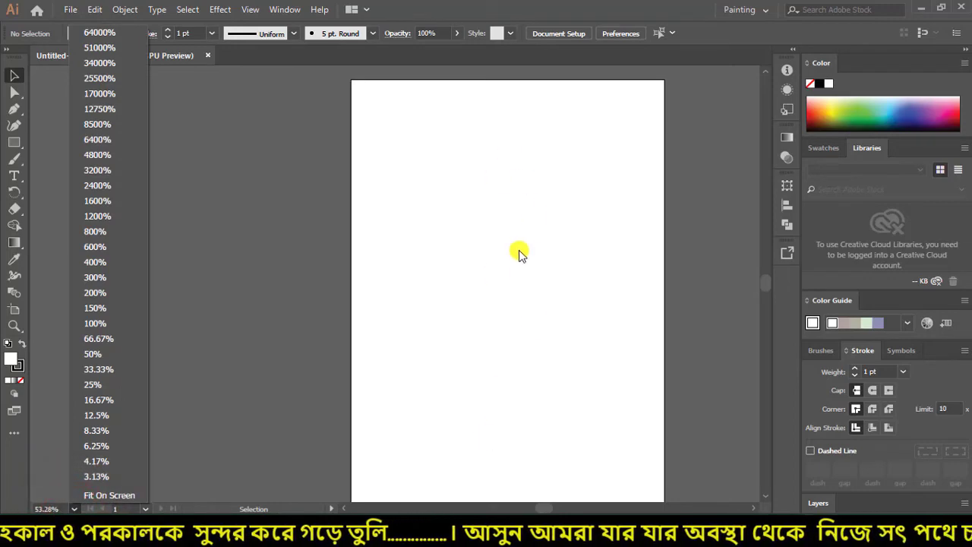
drag(341, 73, 668, 509)
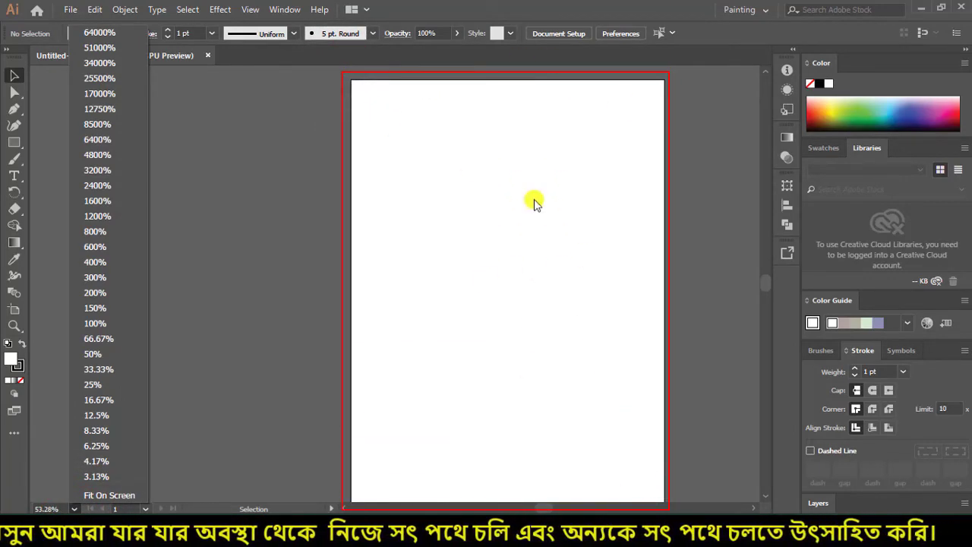
click(592, 167)
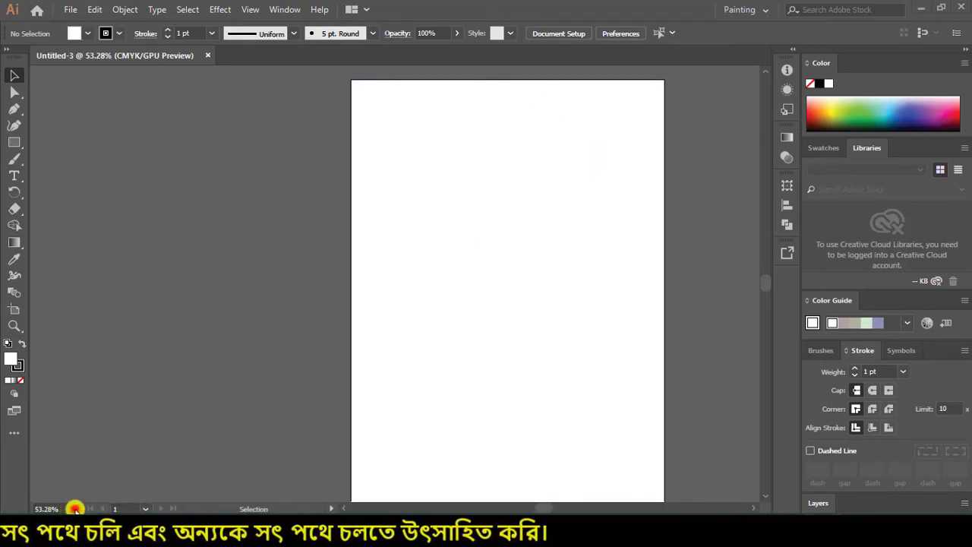
click(73, 509)
click(109, 115)
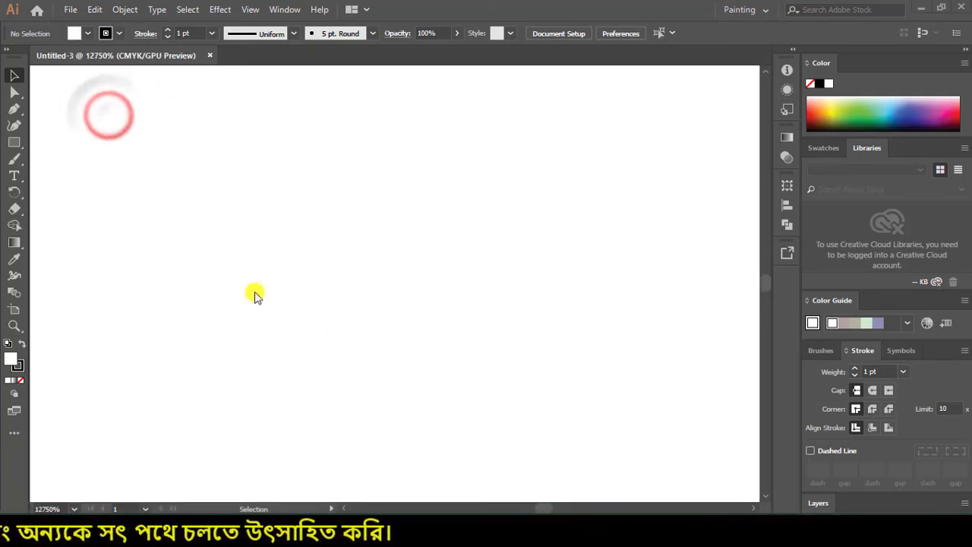
- Zoom out to 6.25%, then to 100%, and settle at 50%
click(74, 509)
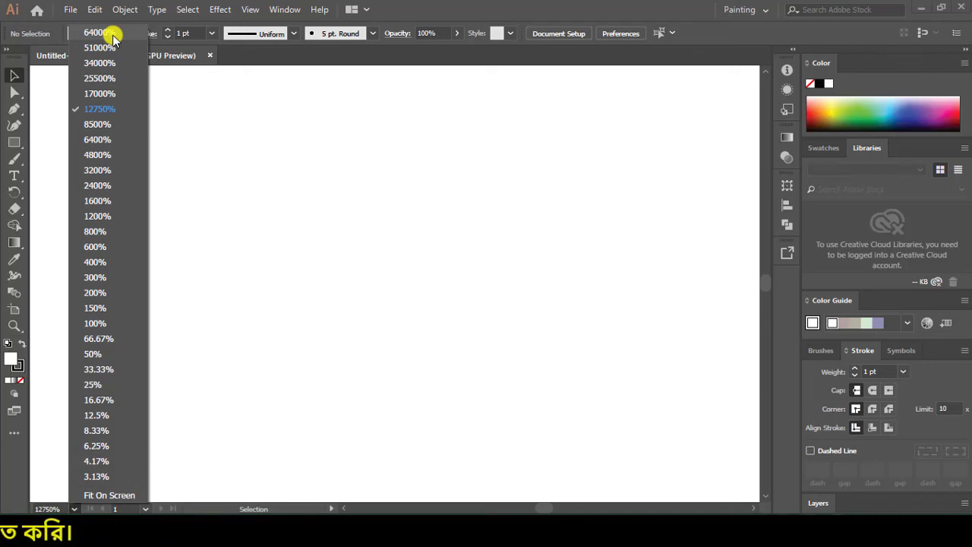
click(96, 446)
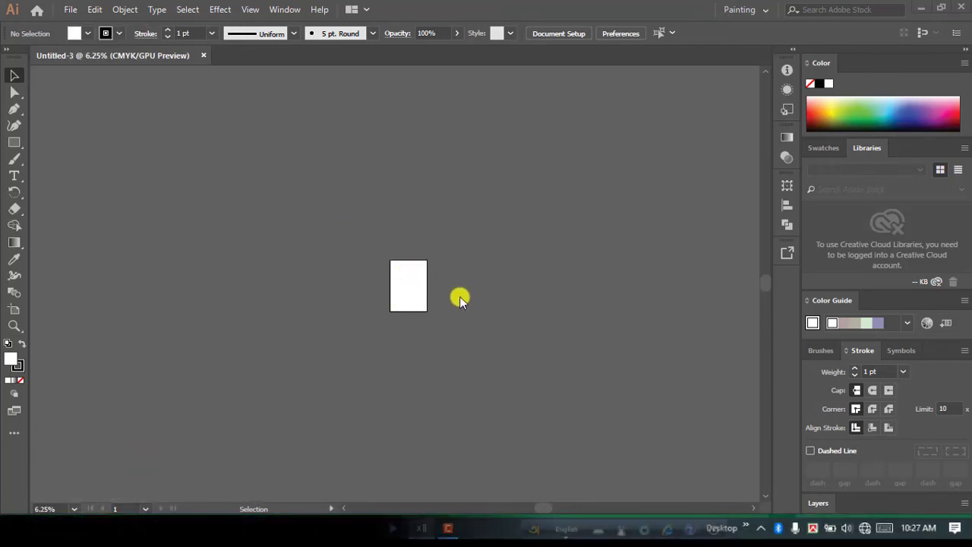
scroll(410, 334, up, 2)
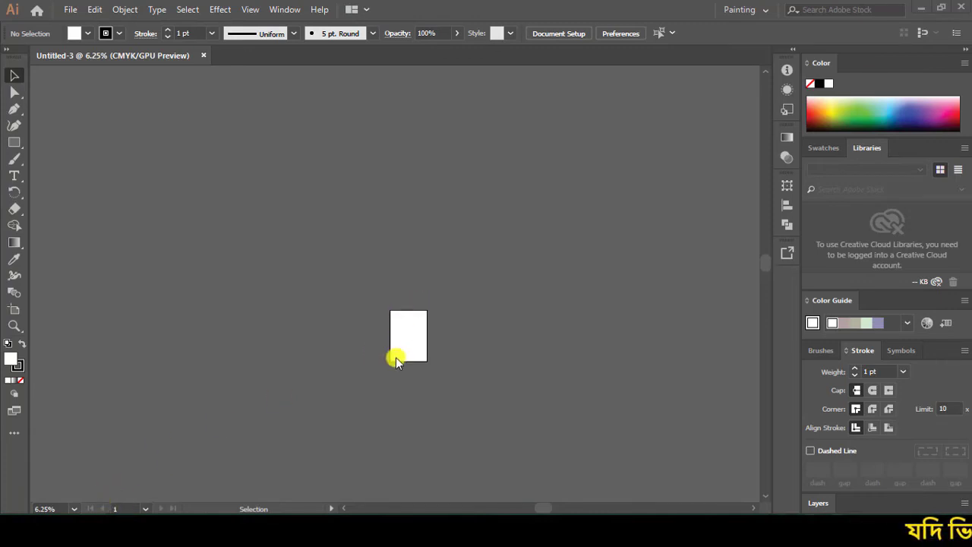
scroll(304, 379, down, 1)
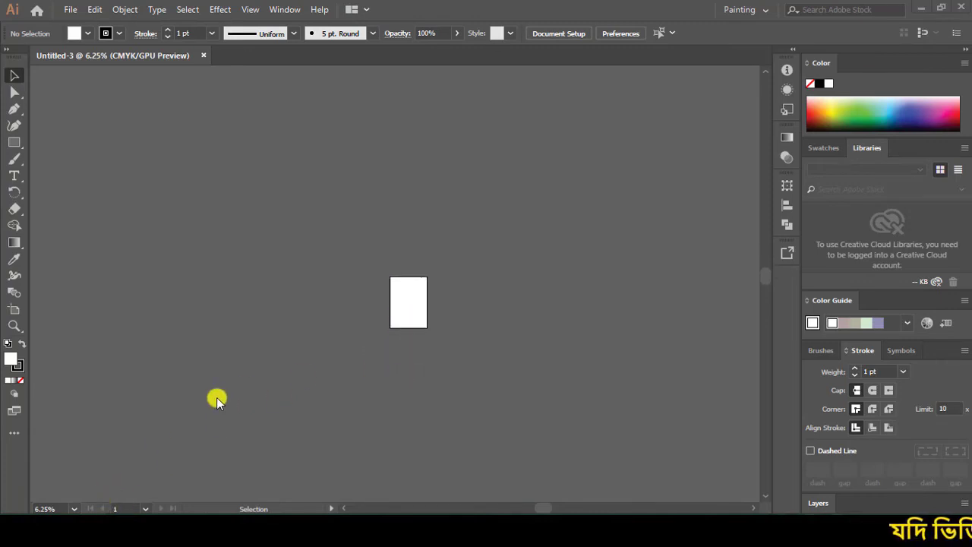
click(70, 509)
click(100, 325)
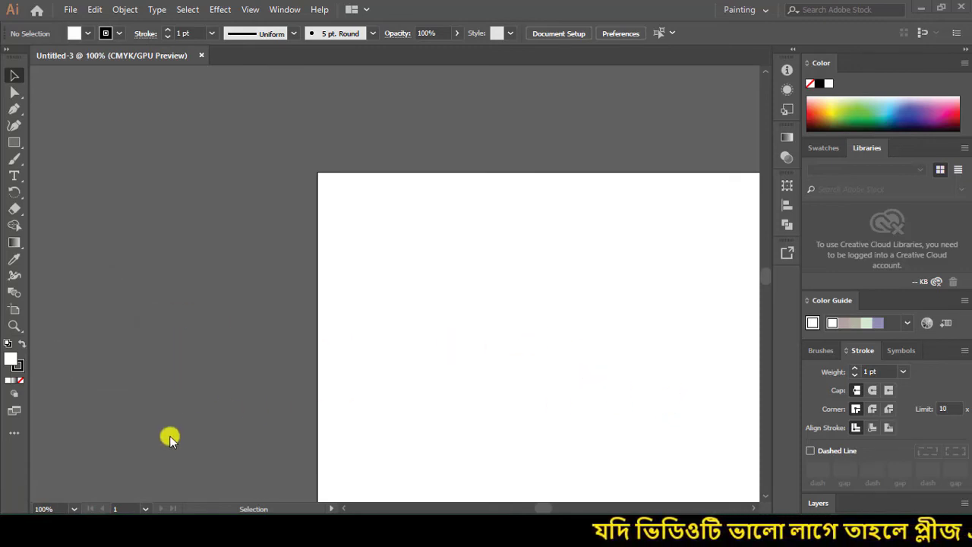
click(74, 508)
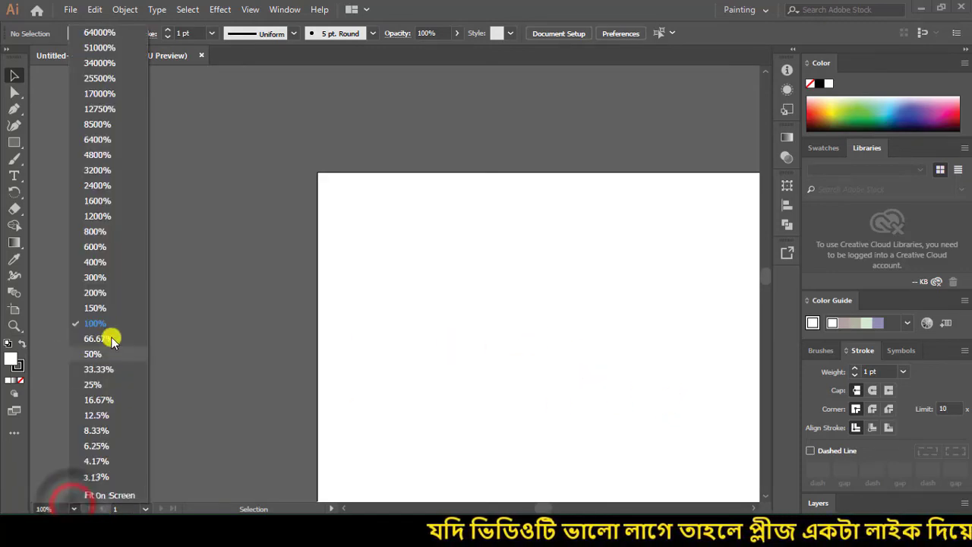
click(94, 354)
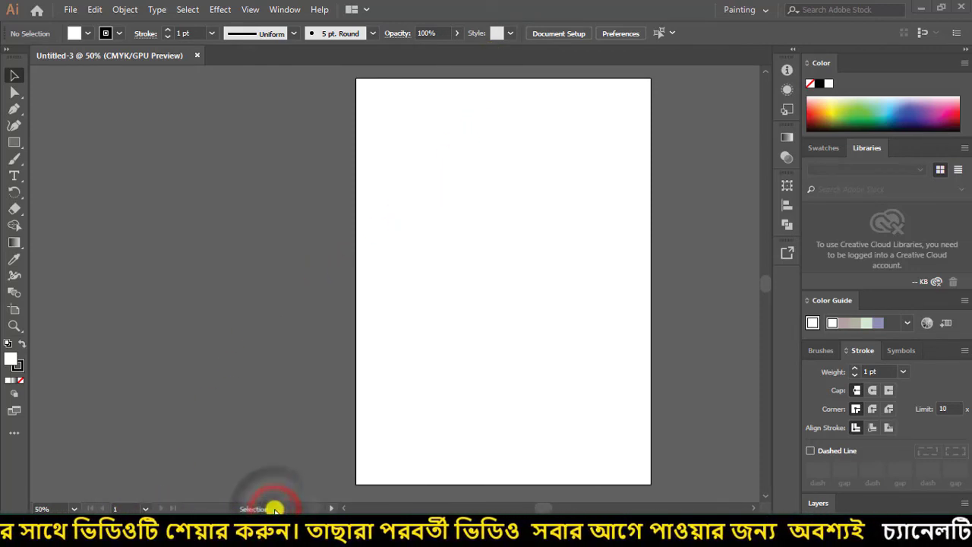
click(444, 155)
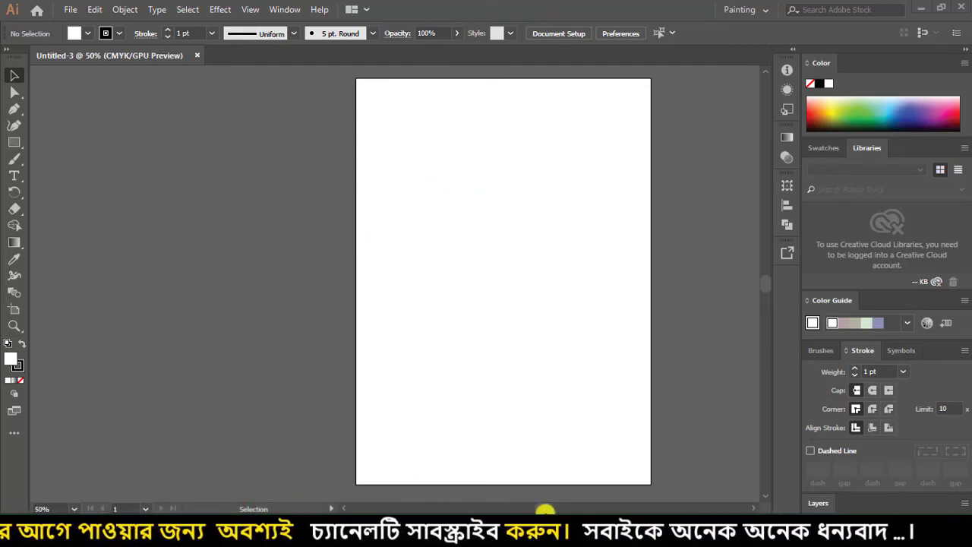
click(523, 508)
mouse_move(526, 507)
mouse_down()
mouse_move(560, 509)
mouse_move(552, 509)
mouse_up()
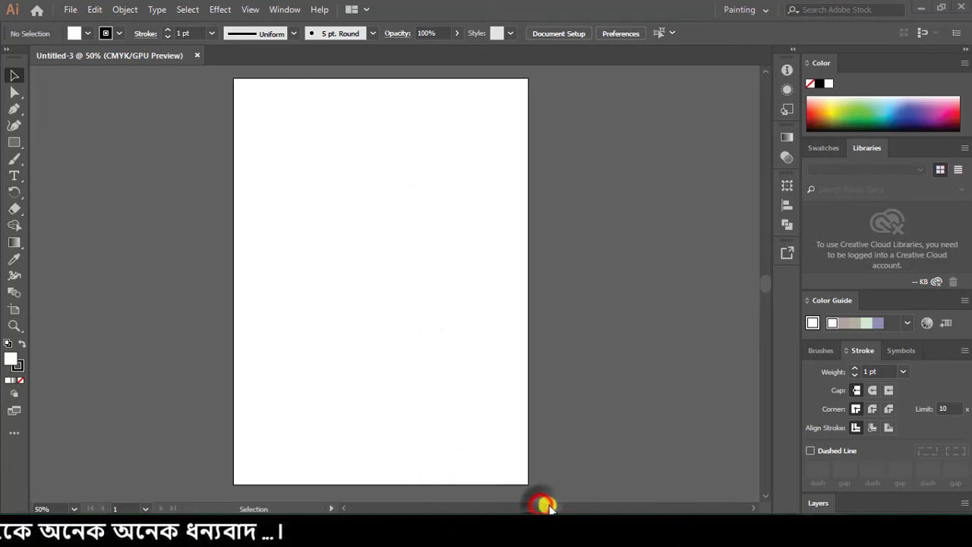
drag(542, 507, 538, 508)
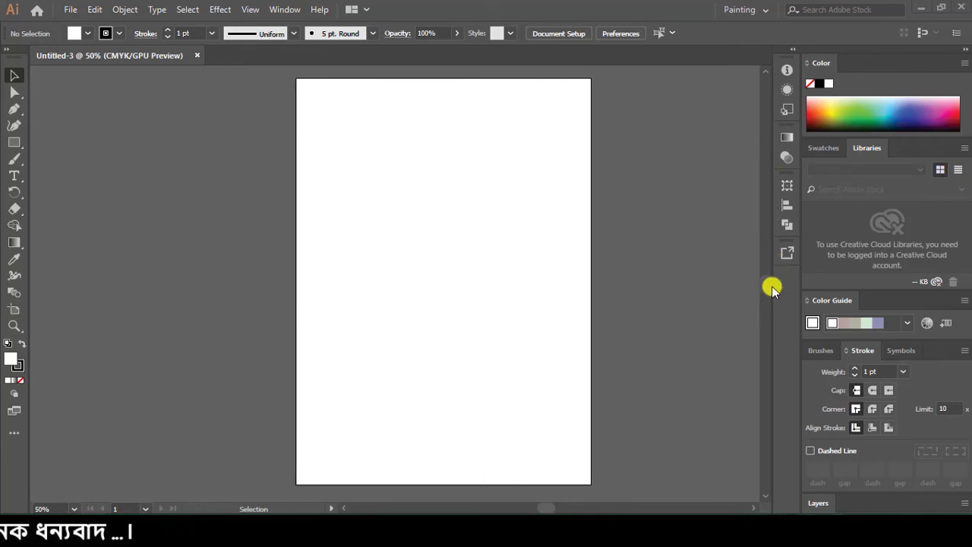
mouse_move(769, 286)
mouse_down()
mouse_move(771, 306)
mouse_move(771, 289)
mouse_up()
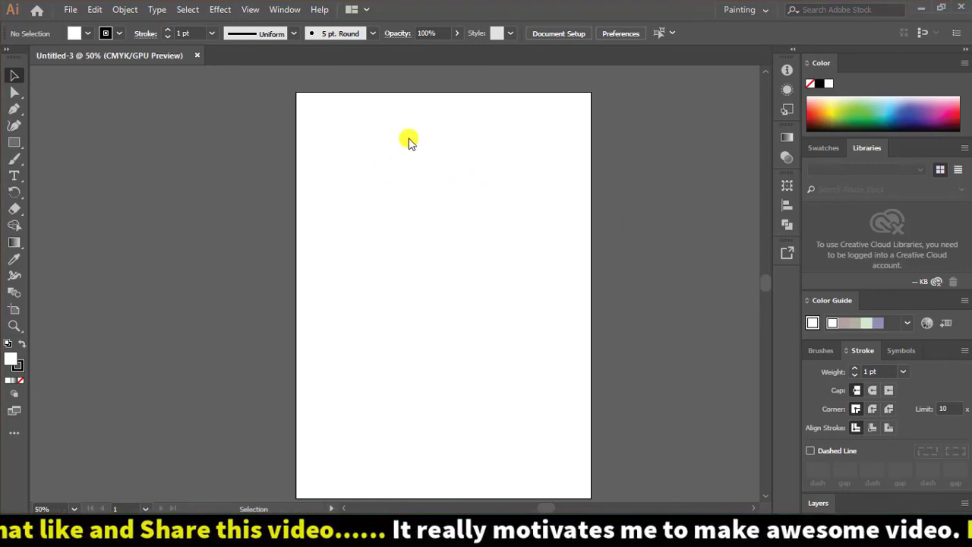
- Float the Tools panel out of its dock, redock it, and open the Window menu
drag(13, 50, 119, 89)
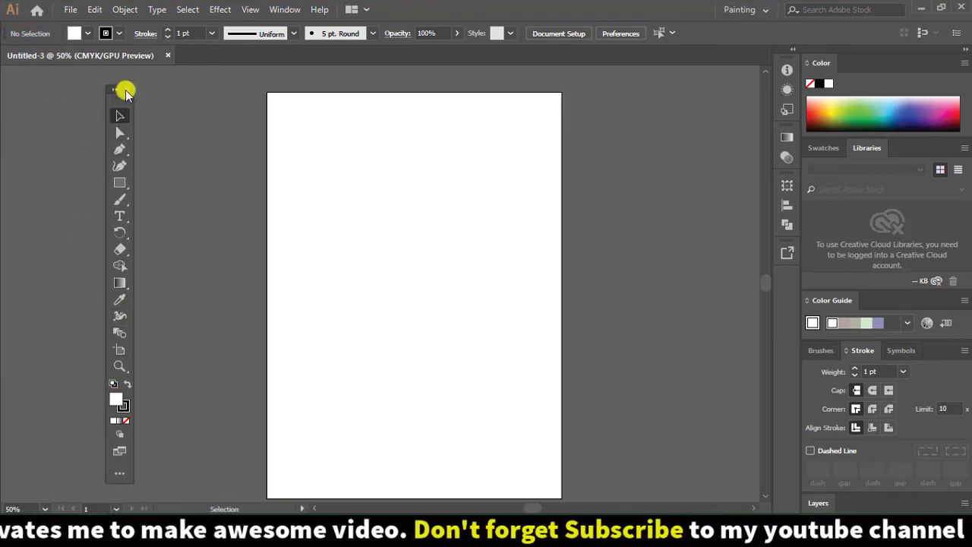
click(121, 97)
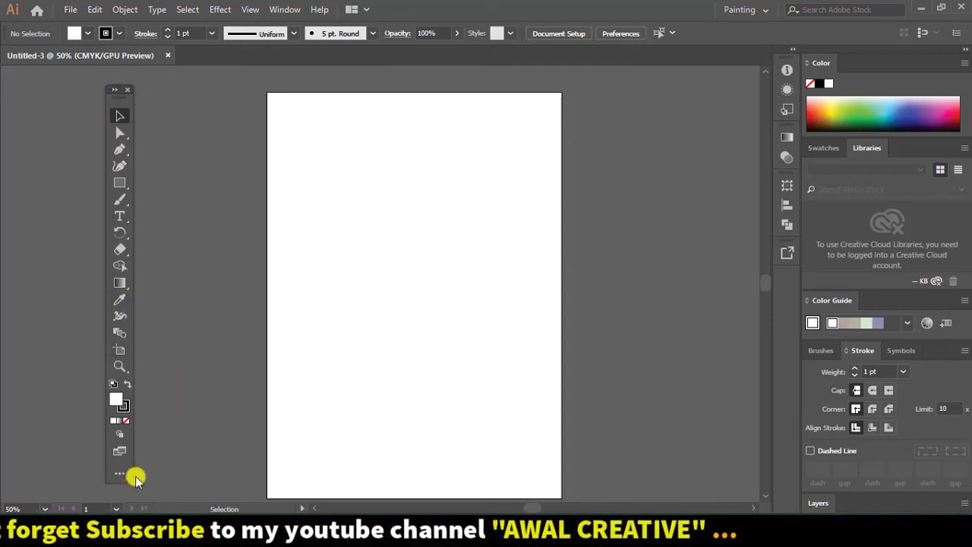
drag(114, 89, 15, 61)
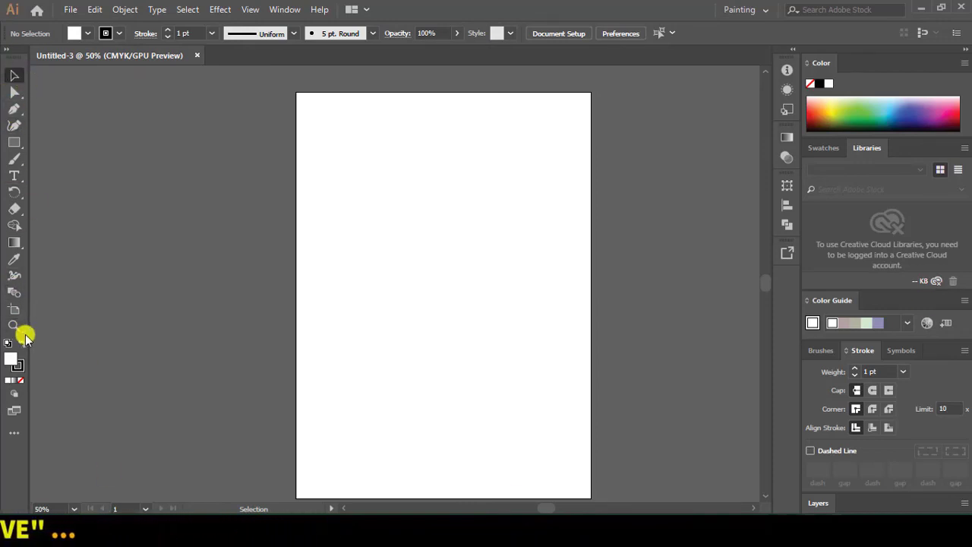
click(287, 9)
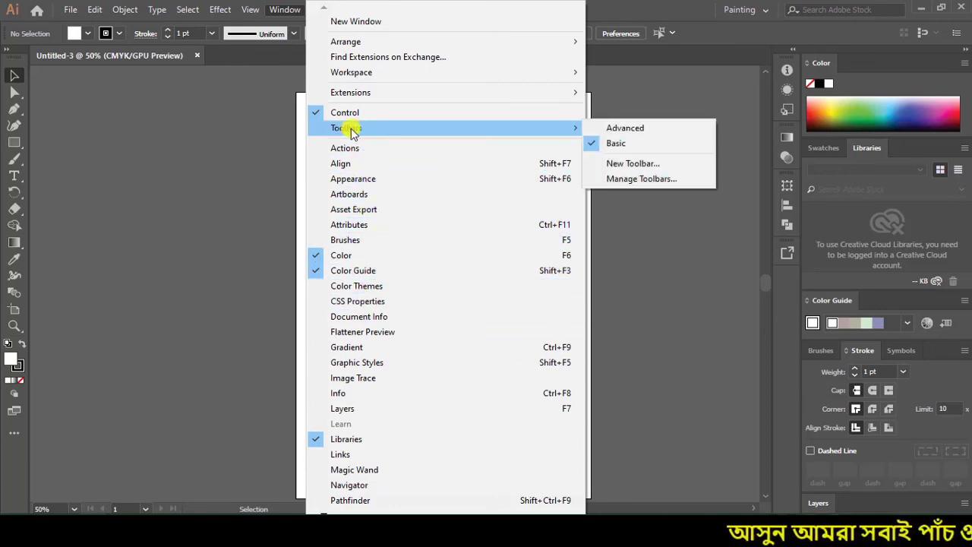
mouse_move(347, 128)
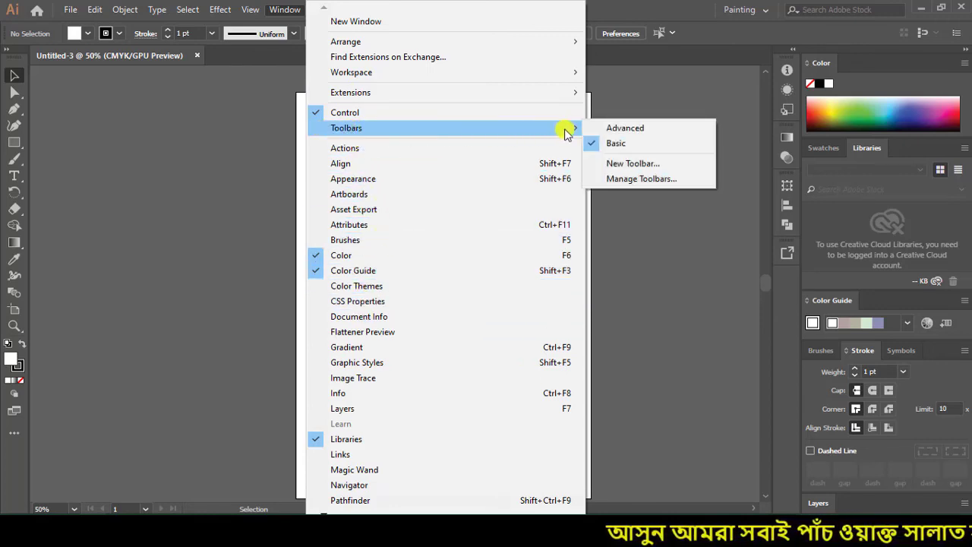
- Choose Window > Toolbars > Advanced to show the full two-column tool set
click(625, 127)
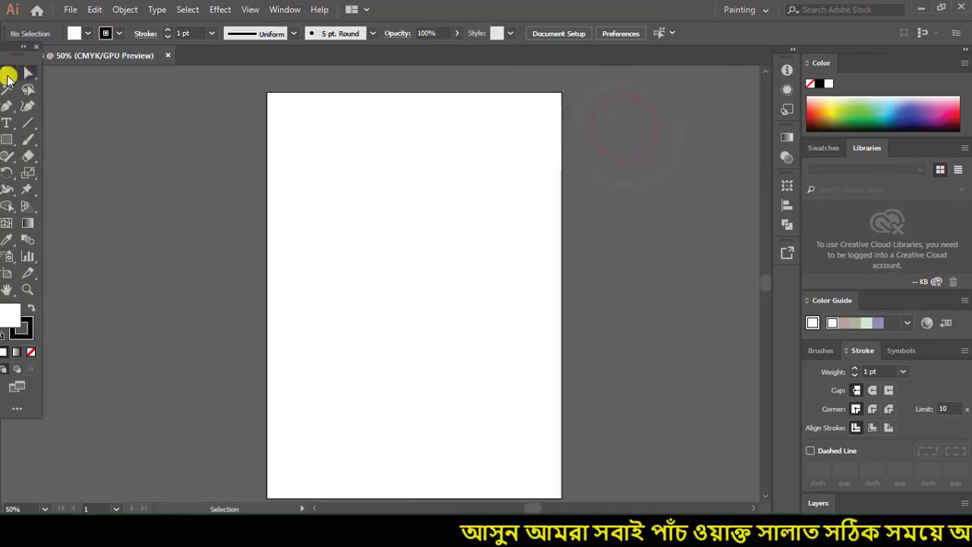